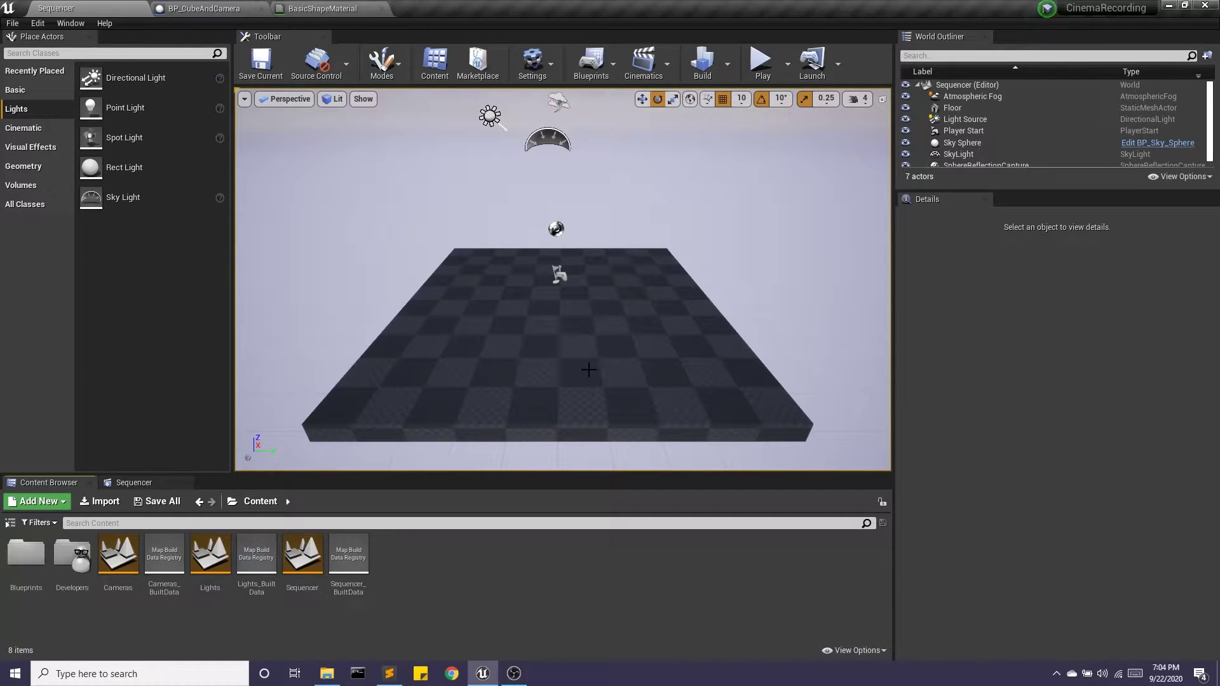
Step: Add a level sequence to the level and save it as MyFirstSequence in the Content folder
click(644, 62)
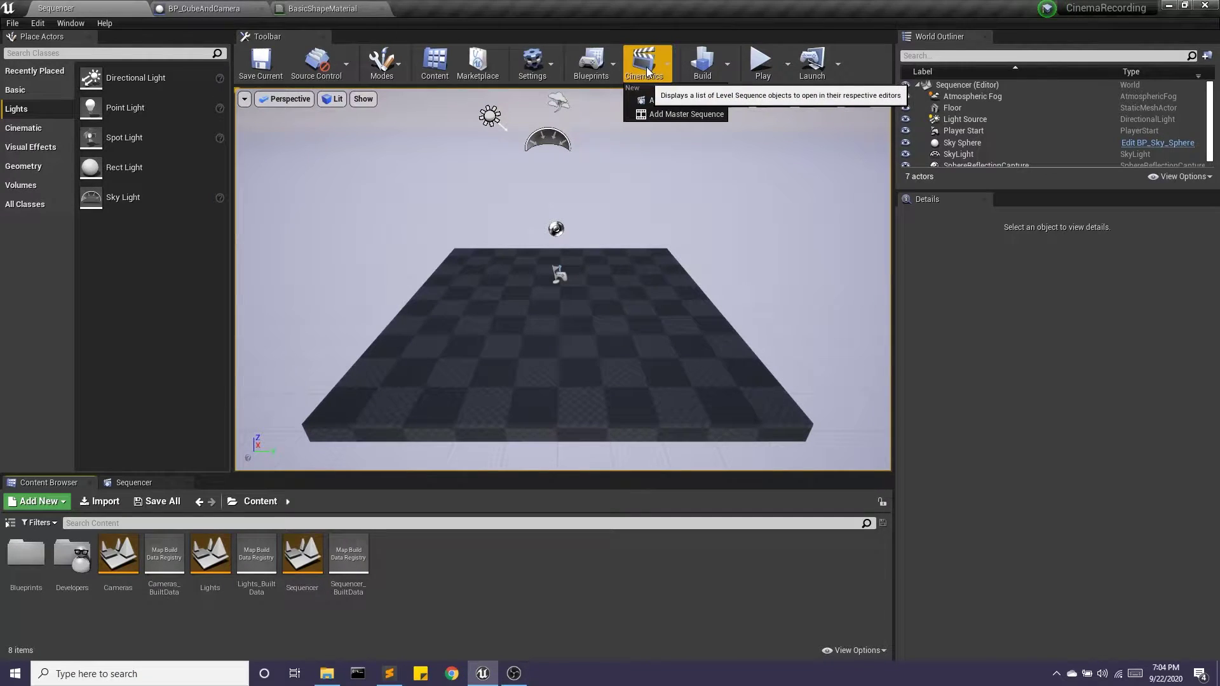
click(675, 100)
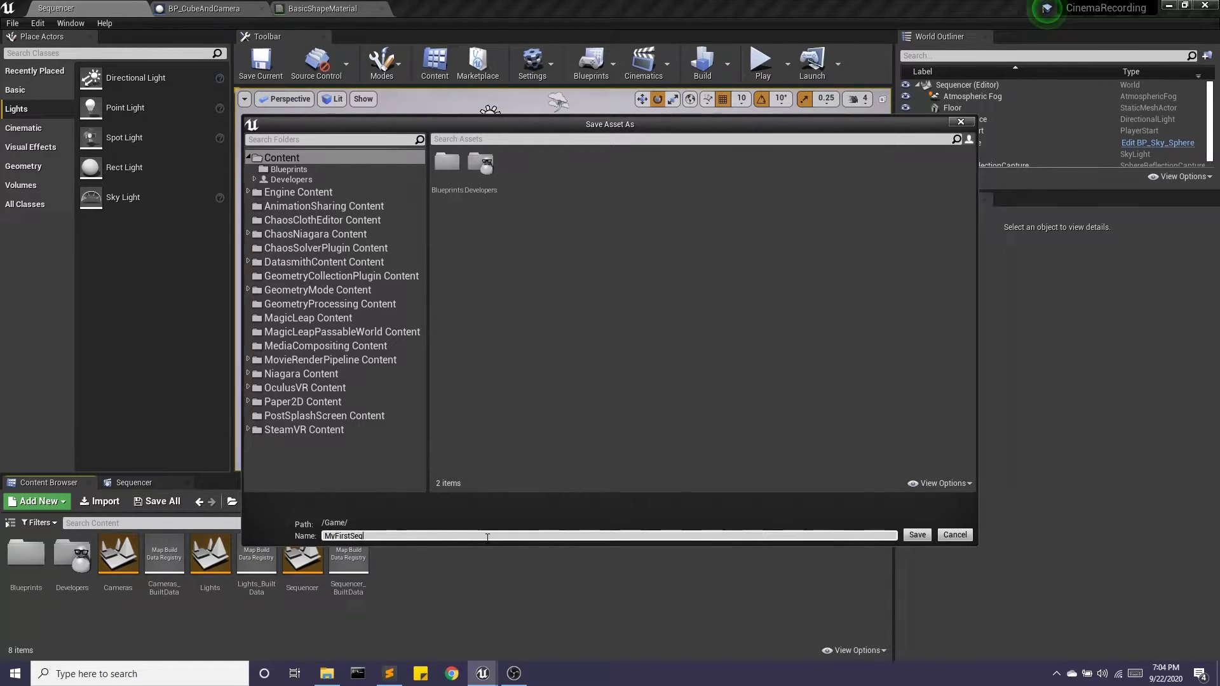
key(Return)
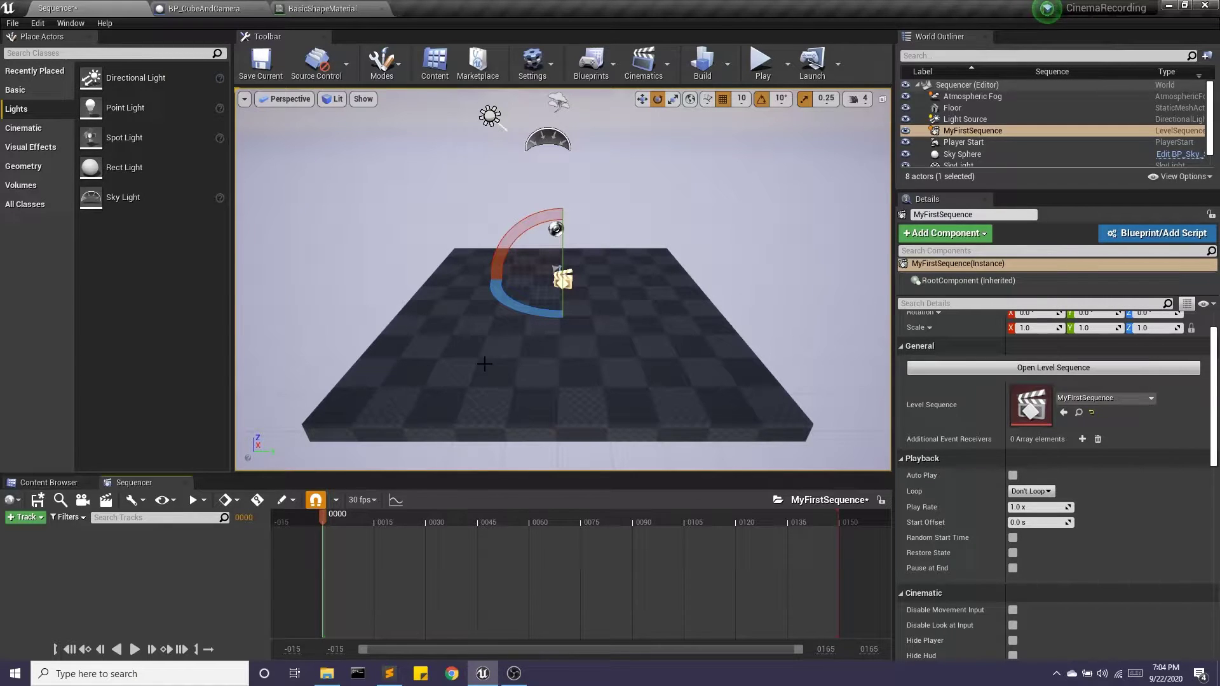
Step: Place a Camera actor near a front corner of the floor and rotate it to face the floor's centre
click(14, 90)
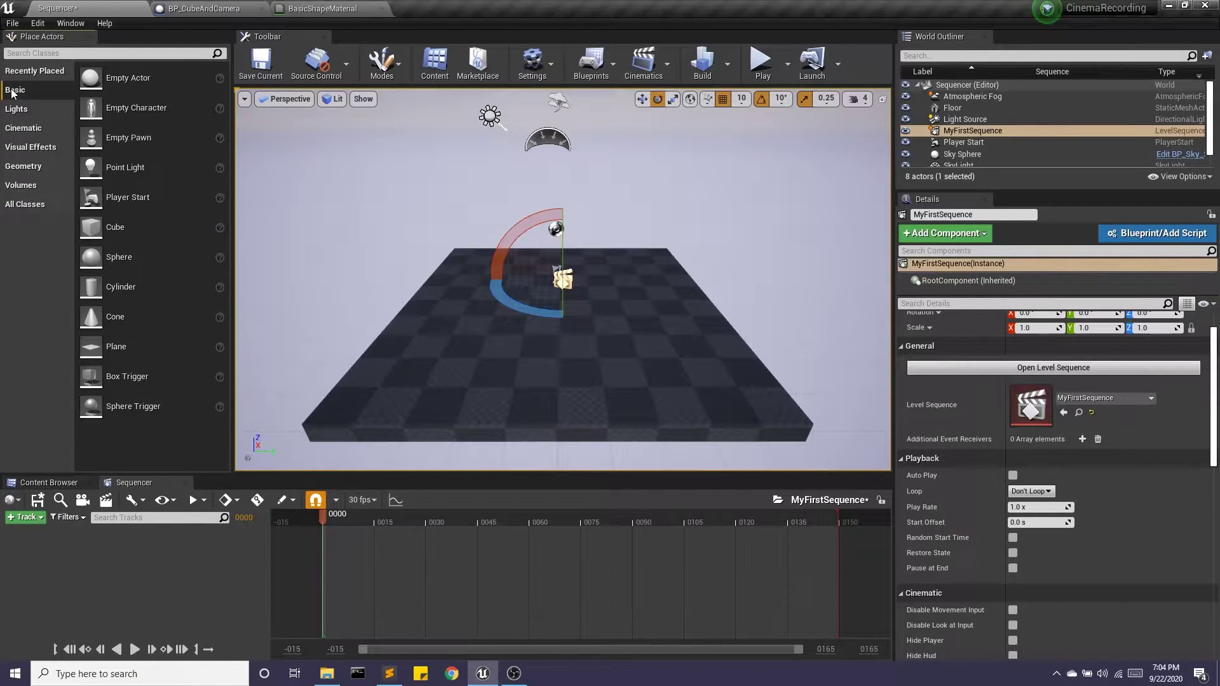
click(92, 53)
text(camera)
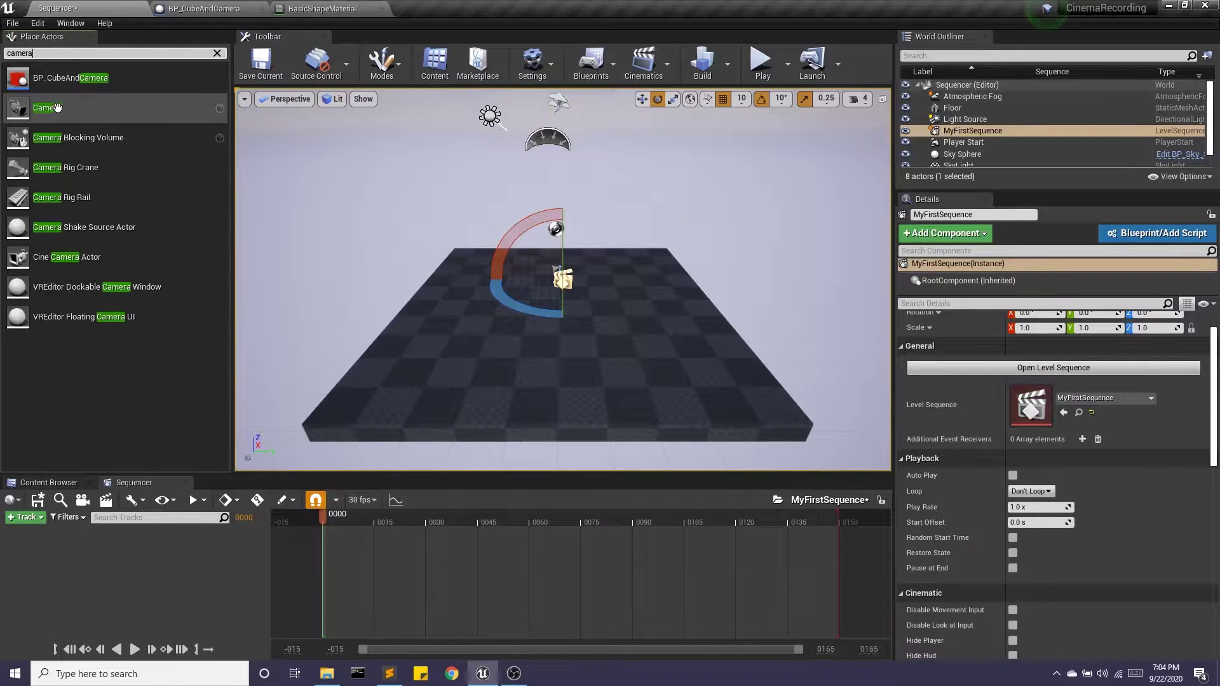
drag(47, 107, 522, 375)
key(e)
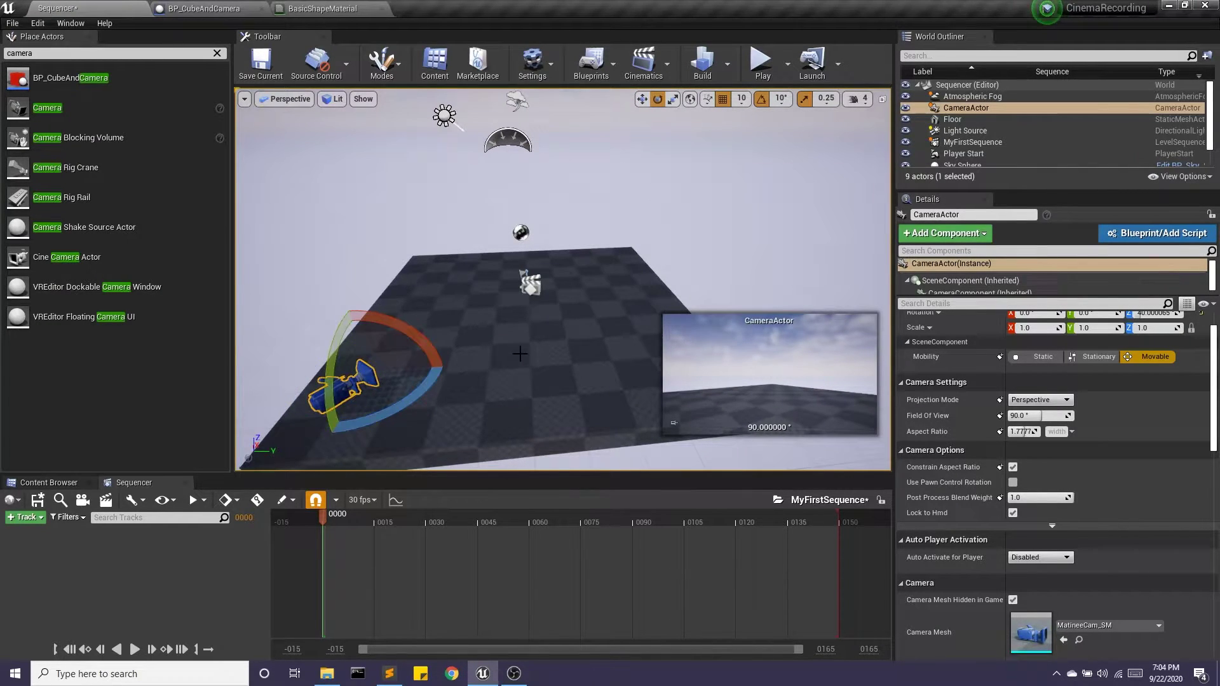
mouse_move(519, 353)
right_down()
mouse_move(490, 367)
mouse_move(499, 360)
right_up()
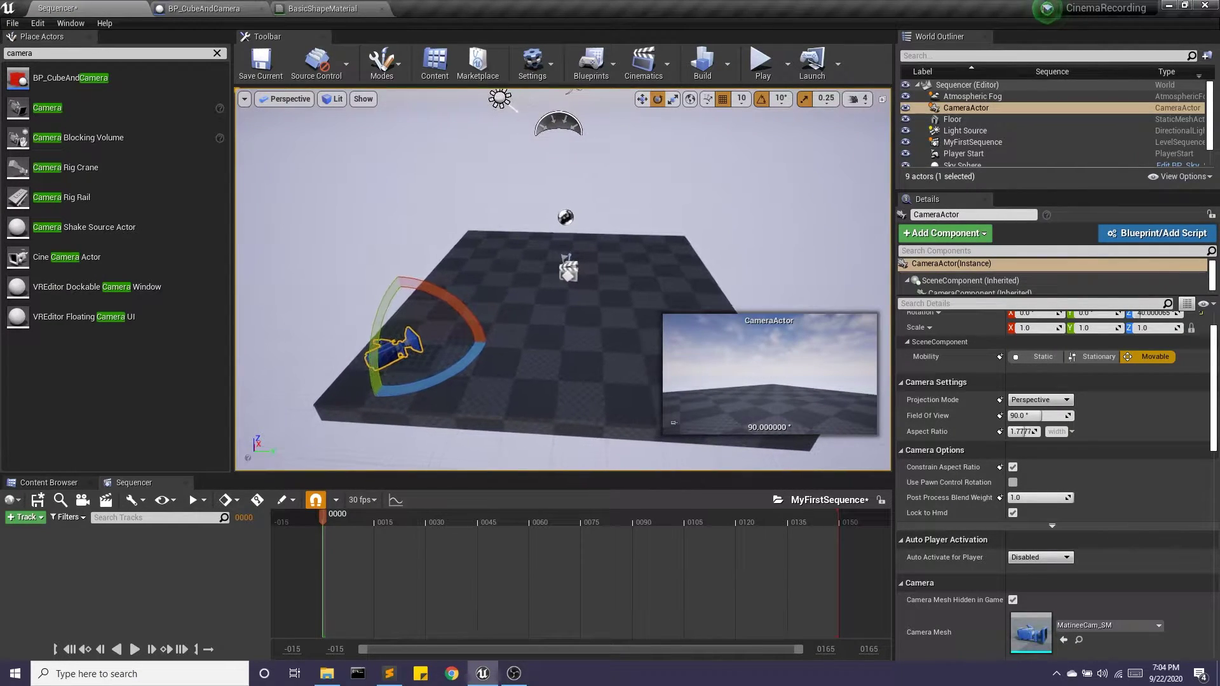
Step: Place a Cone near the middle of the floor and raise it so it rests on the surface
click(217, 55)
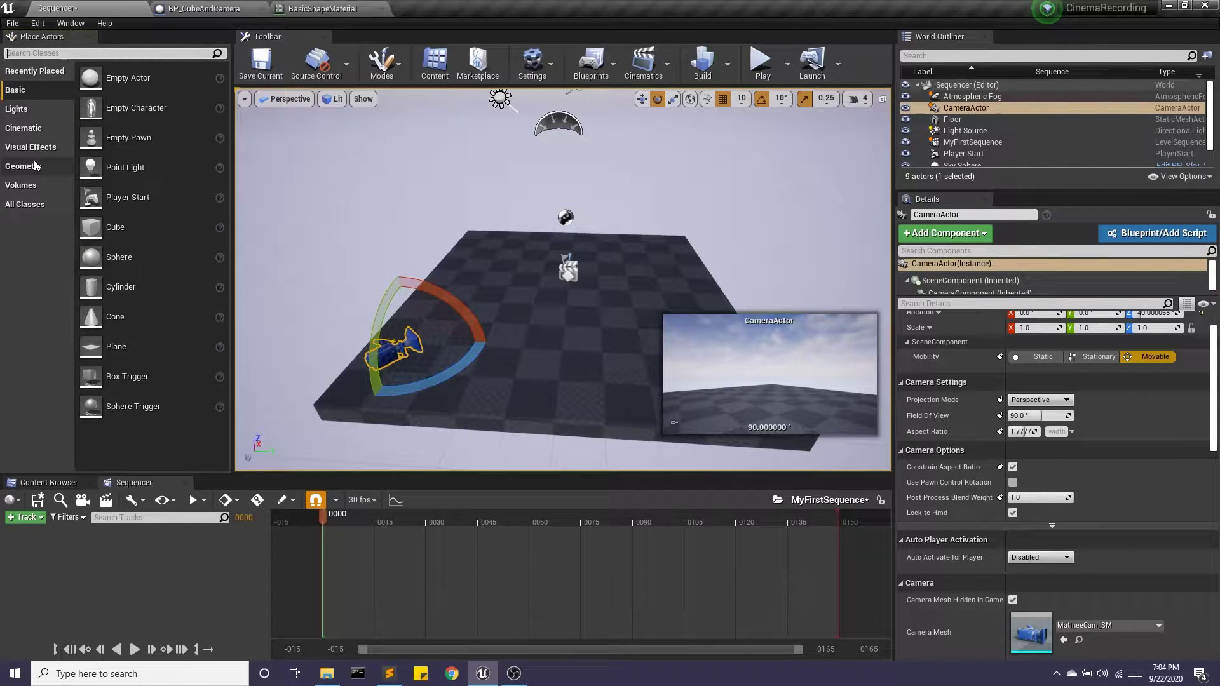
drag(114, 316, 572, 277)
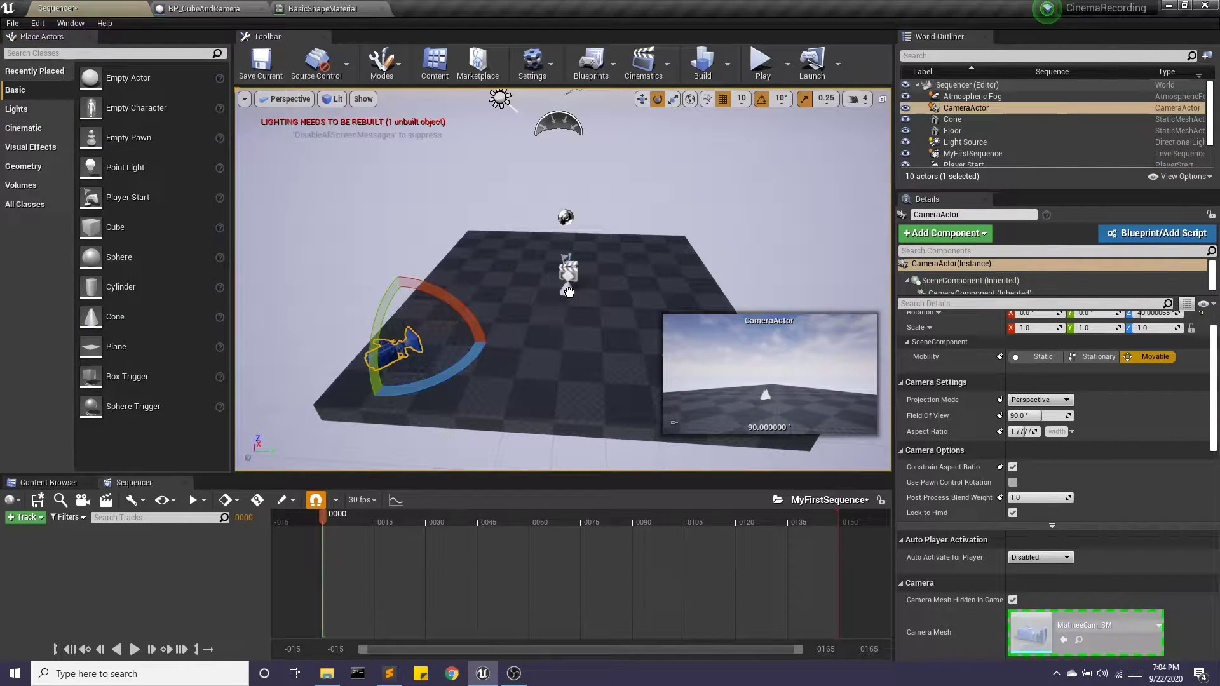
key(w)
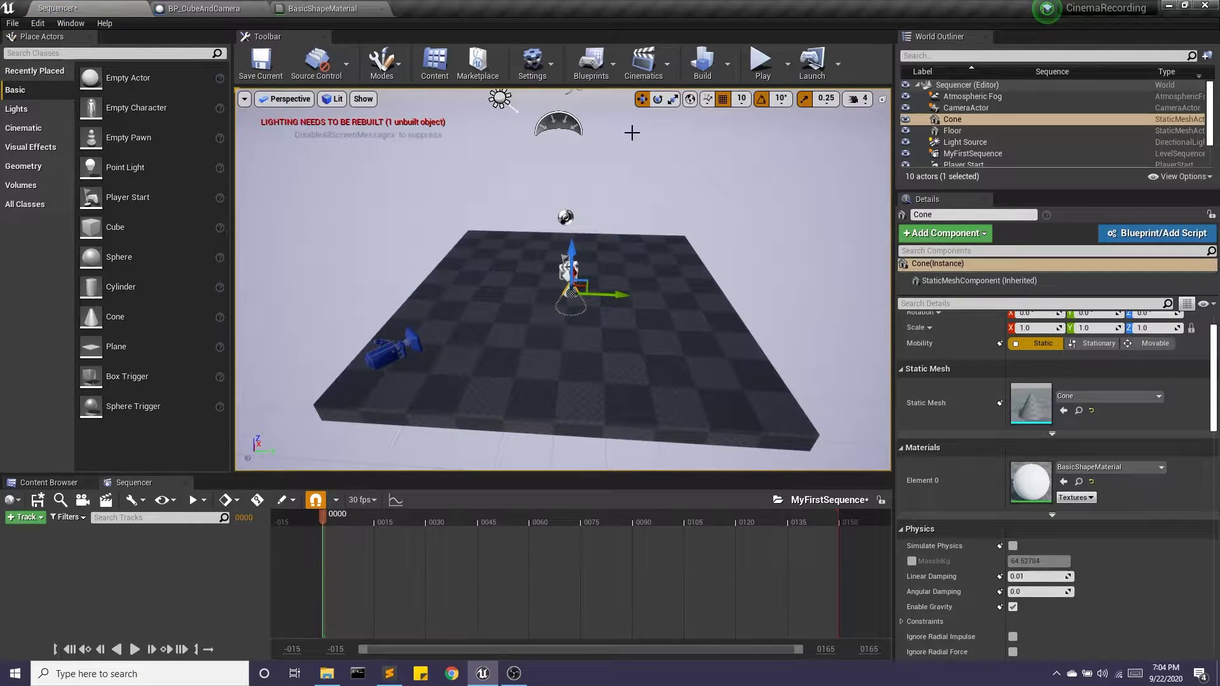
drag(597, 274, 579, 233)
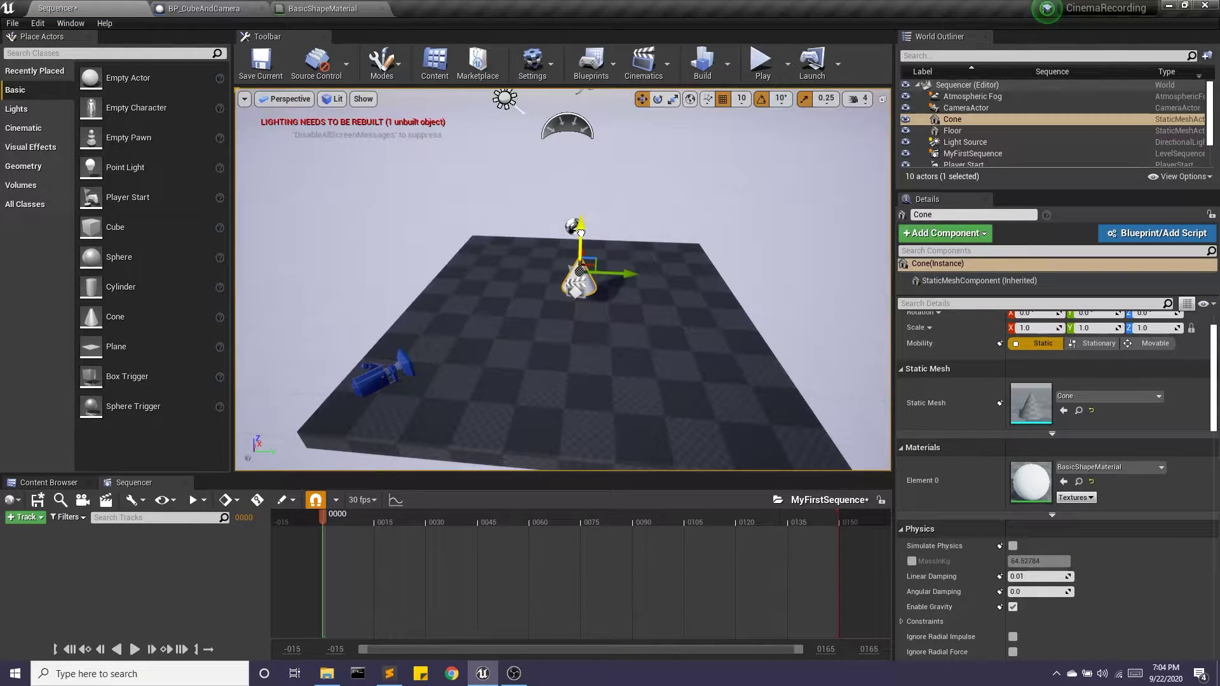
Step: Assign the CE_OpaqueMaster material to the cone
click(1099, 466)
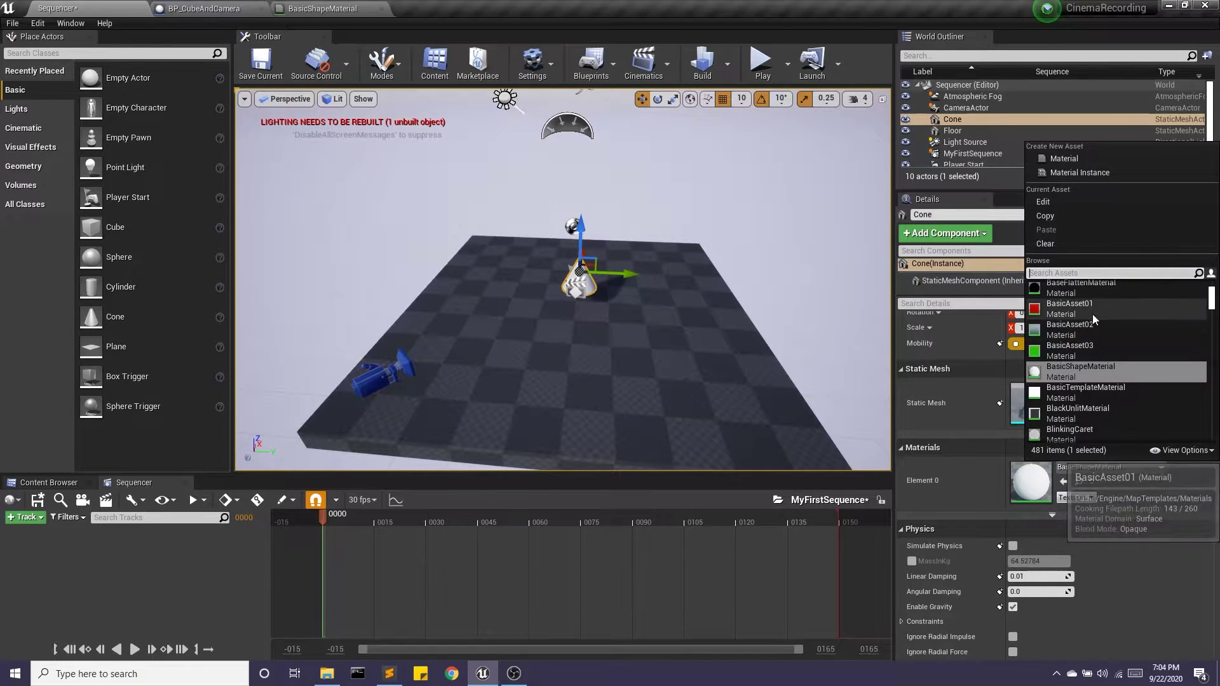
scroll(1094, 324, down, 4)
scroll(1096, 329, down, 1)
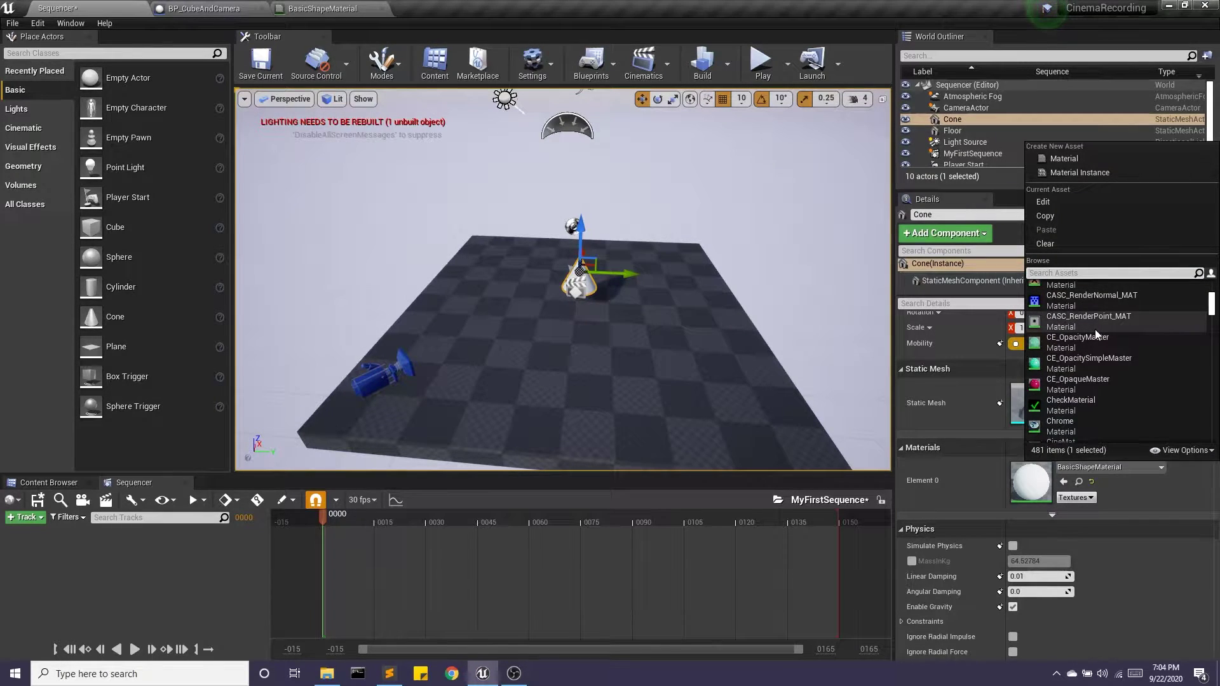
click(1076, 383)
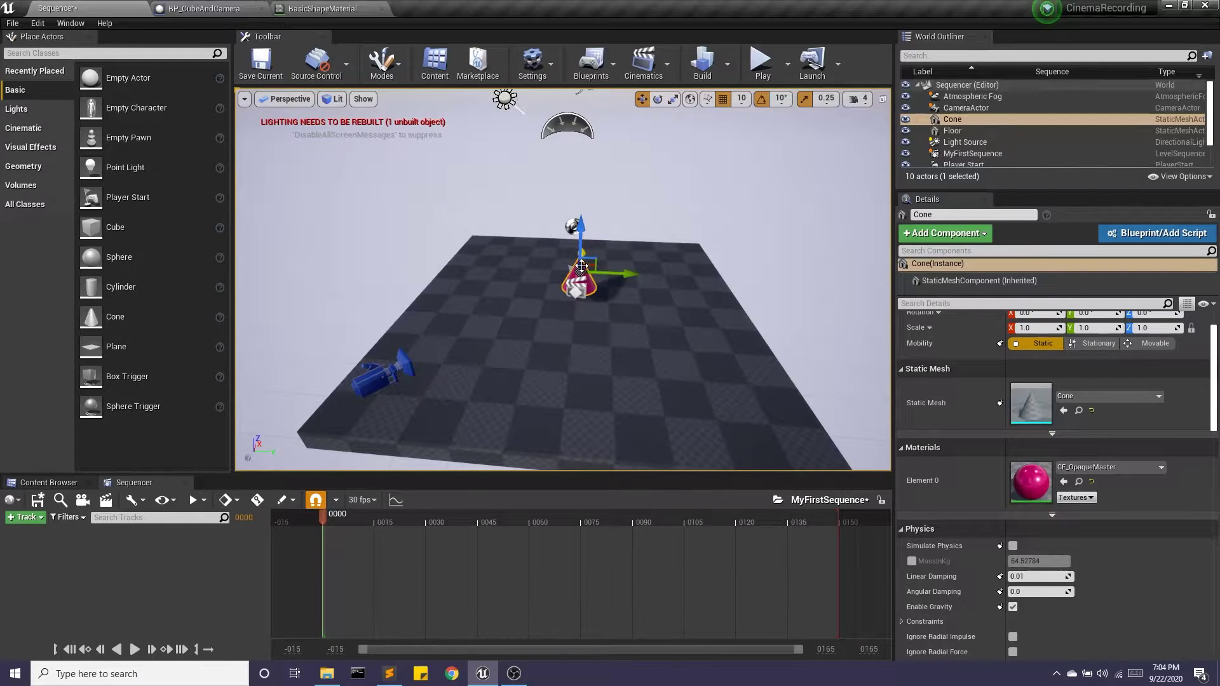
Step: Scale the cone uniformly to 2.0 on all three axes
right_drag(623, 331, 624, 335)
click(525, 312)
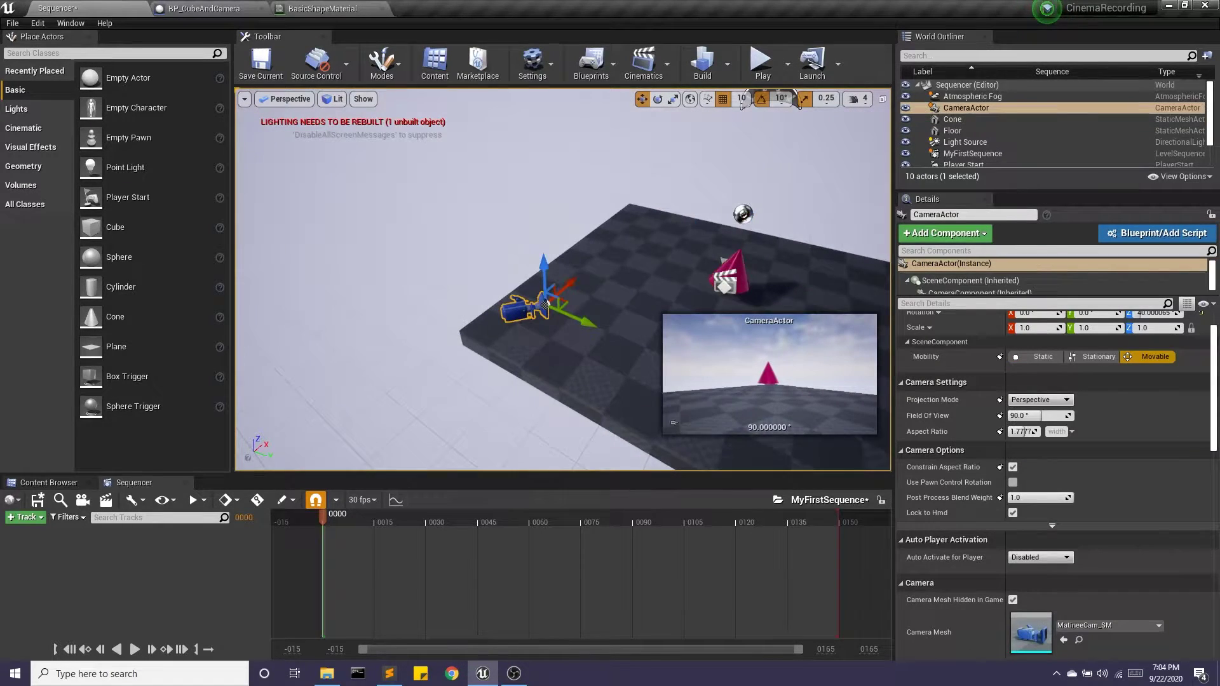
right_drag(529, 341, 533, 341)
click(593, 238)
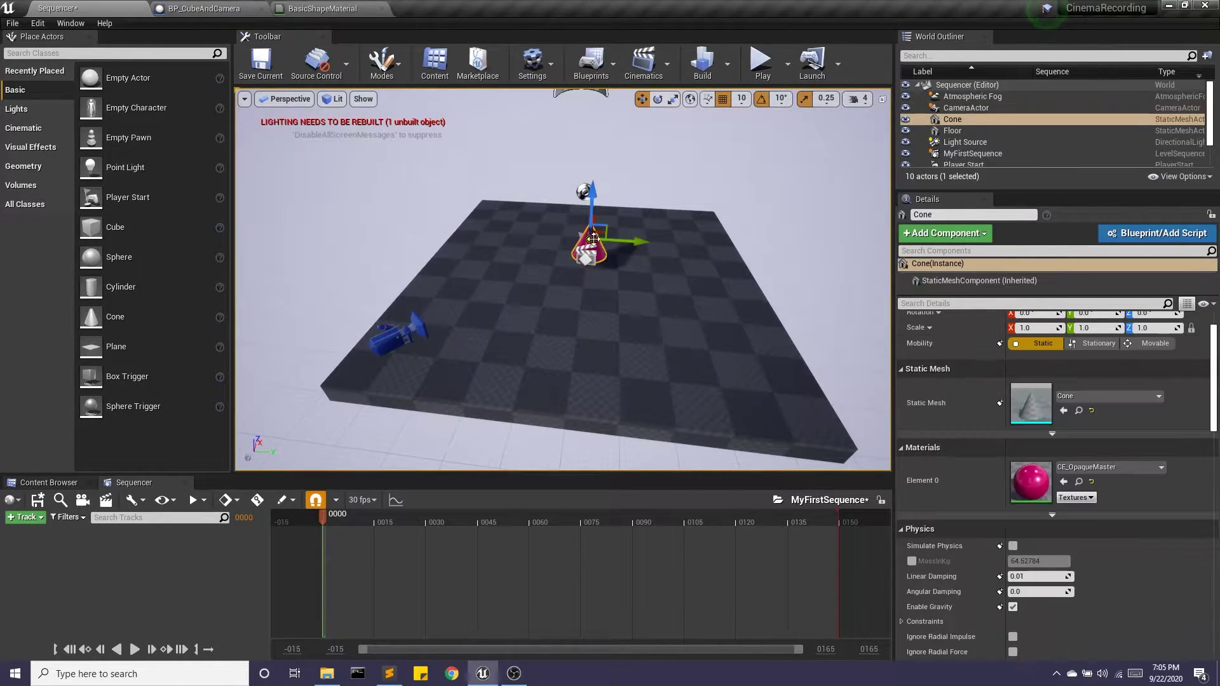
click(1034, 329)
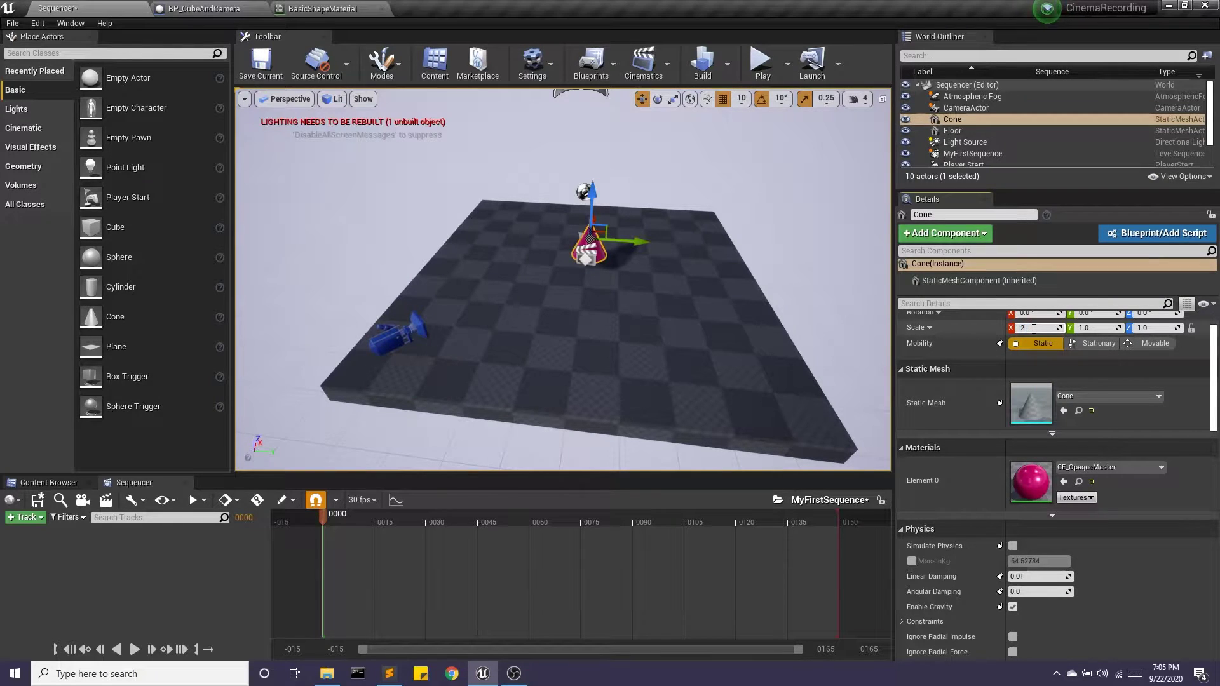
key(Return)
Step: Check how the enlarged cone is framed in the CameraActor preview and save the level
drag(787, 327, 735, 301)
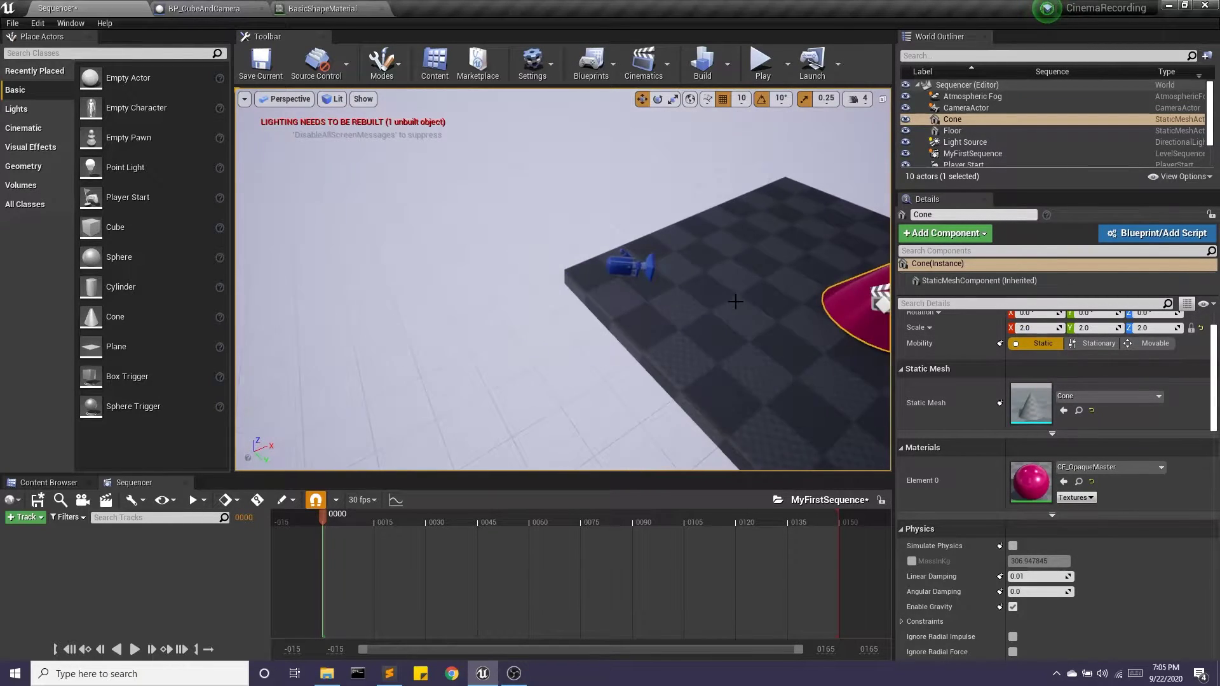
middle_drag(734, 301, 886, 308)
drag(730, 252, 713, 260)
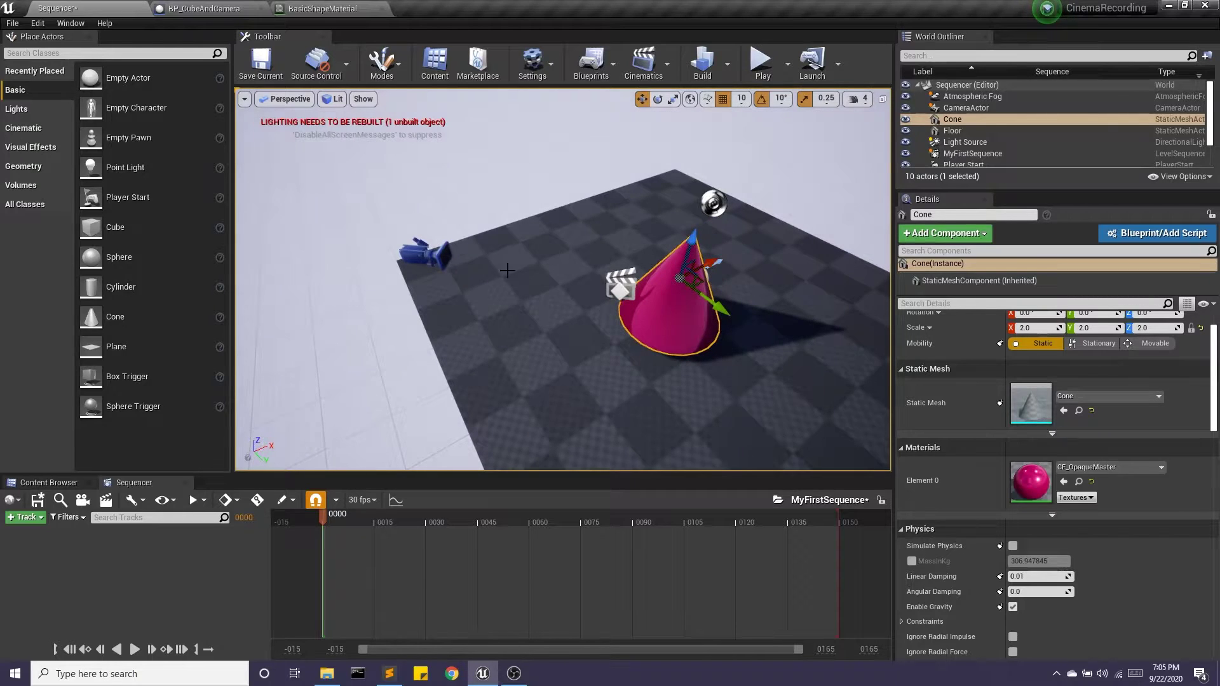
click(423, 255)
right_drag(422, 343, 393, 347)
middle_drag(435, 339, 445, 340)
scroll(561, 327, down, 3)
right_drag(570, 378, 607, 372)
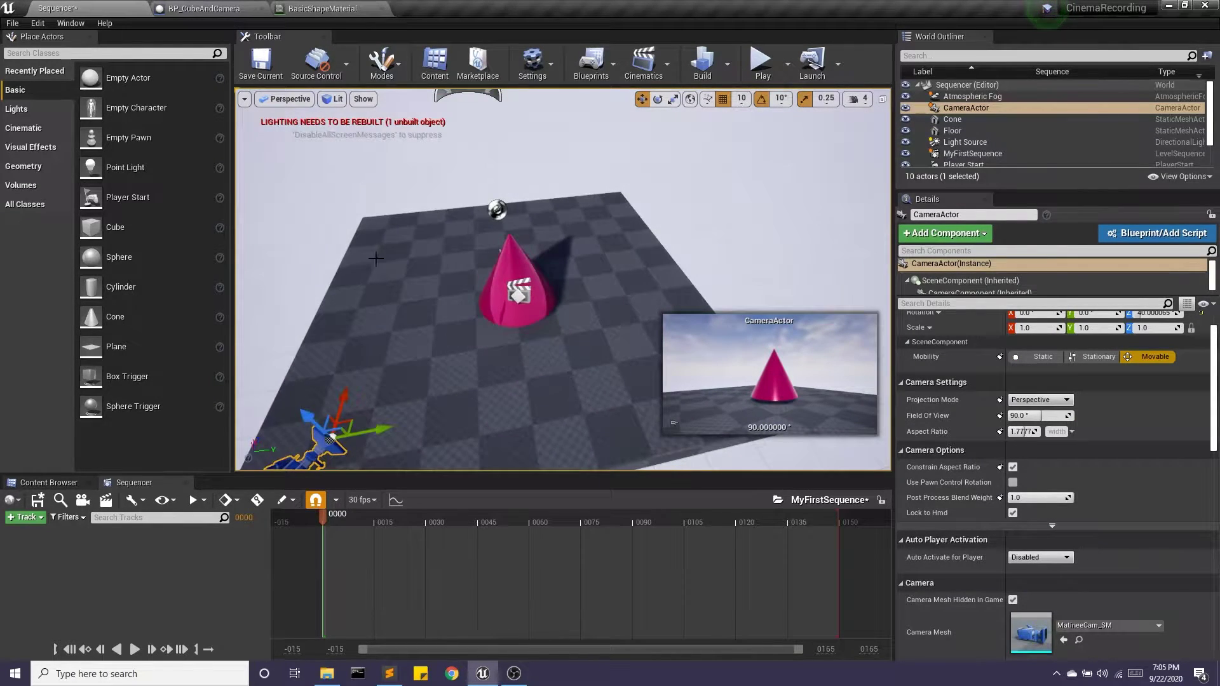
click(265, 69)
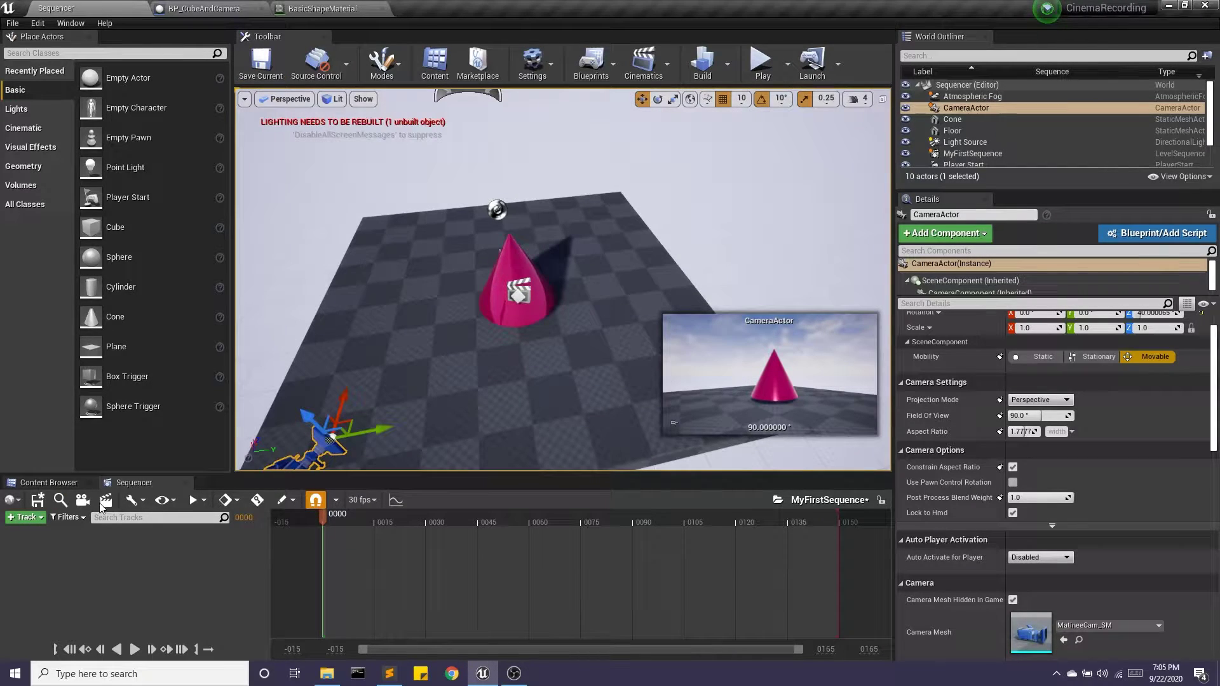
Step: Add a Camera Cut track to the sequence and bind CameraActor to it
click(25, 517)
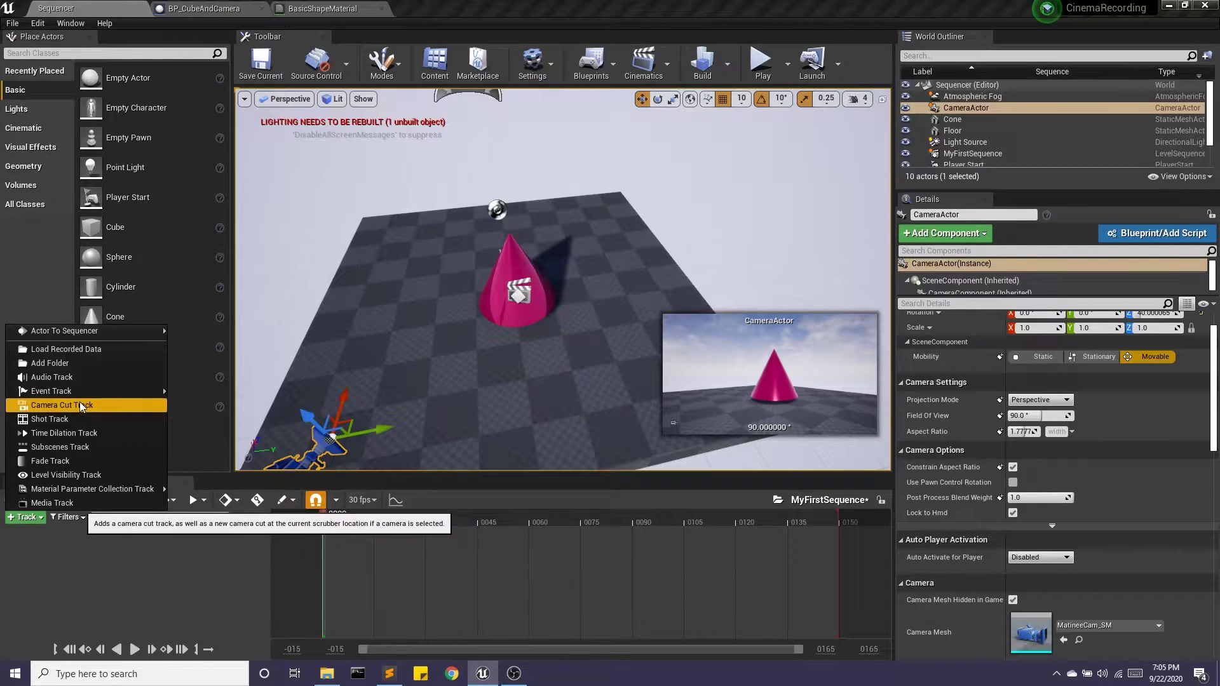
click(39, 406)
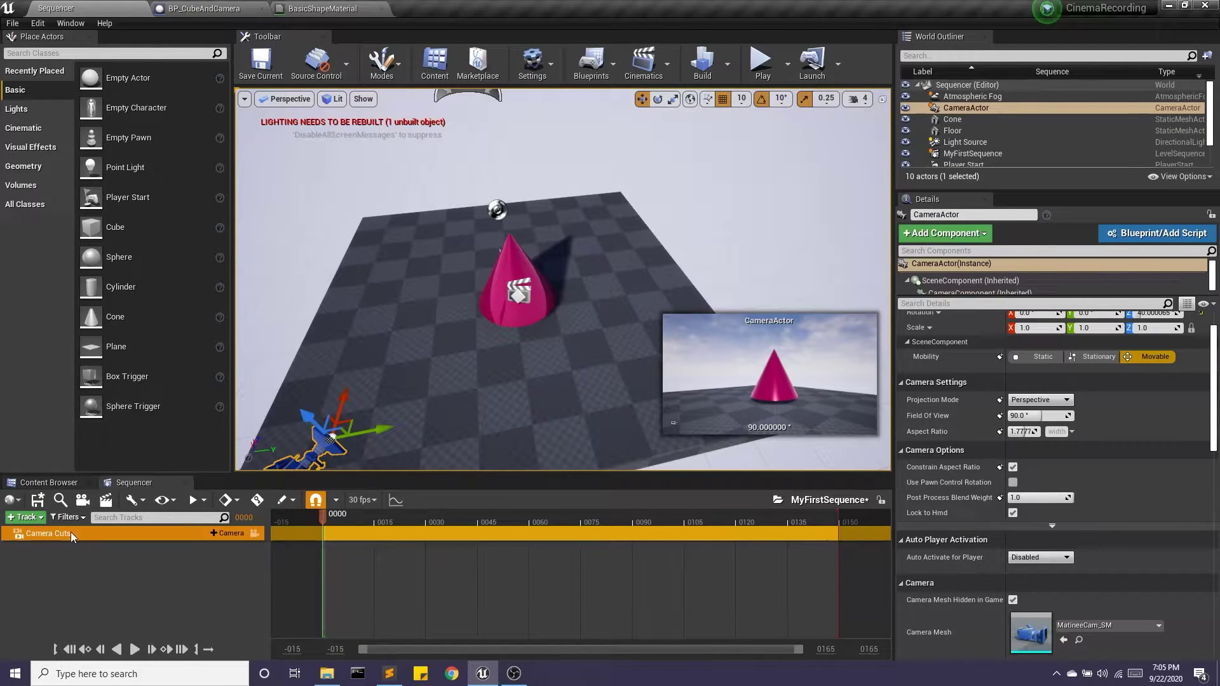
click(214, 533)
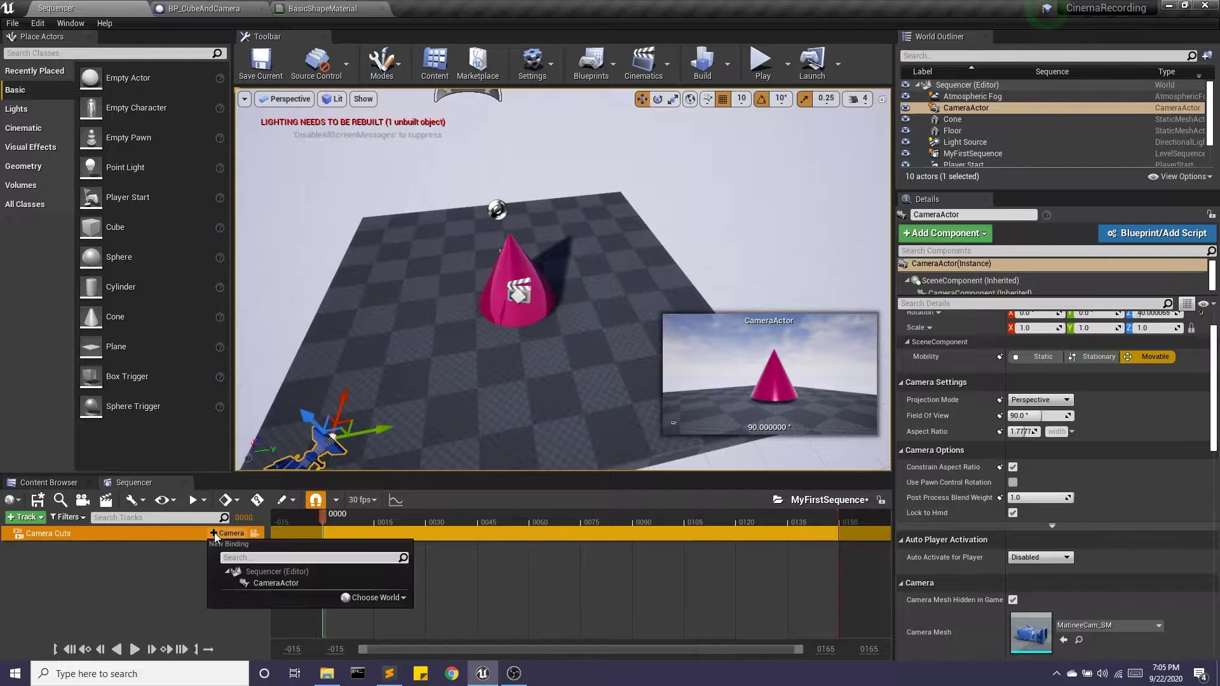
click(298, 582)
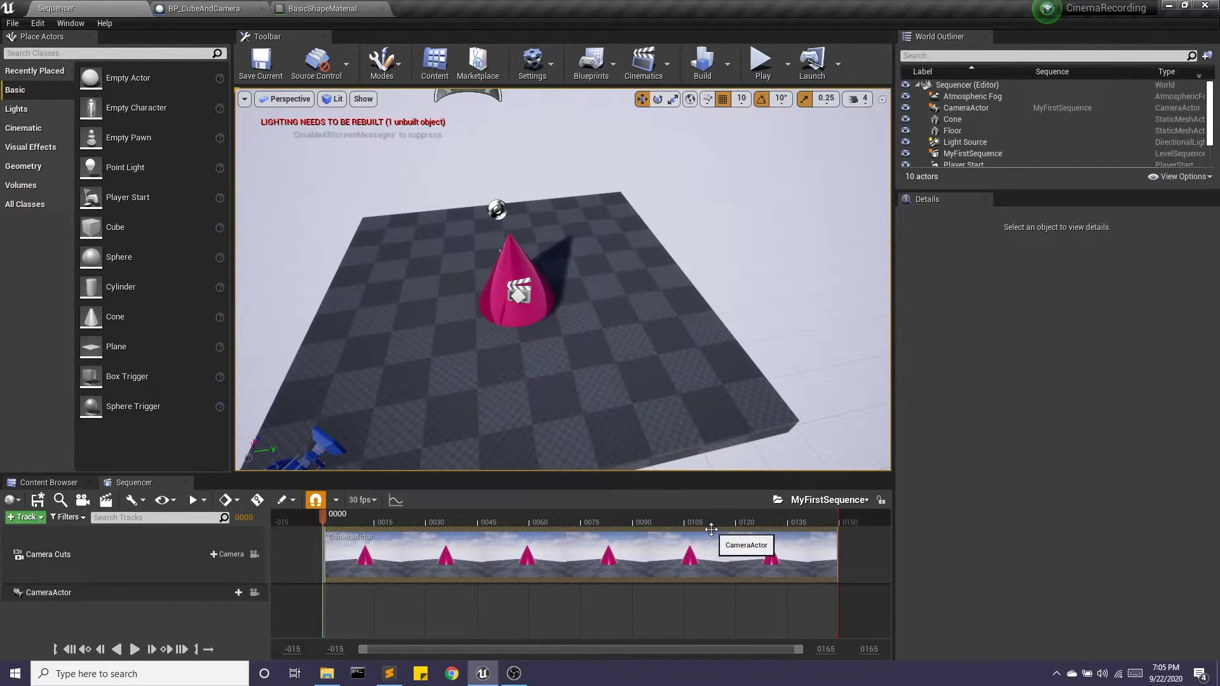
Step: Show the sequence time as seconds
click(365, 500)
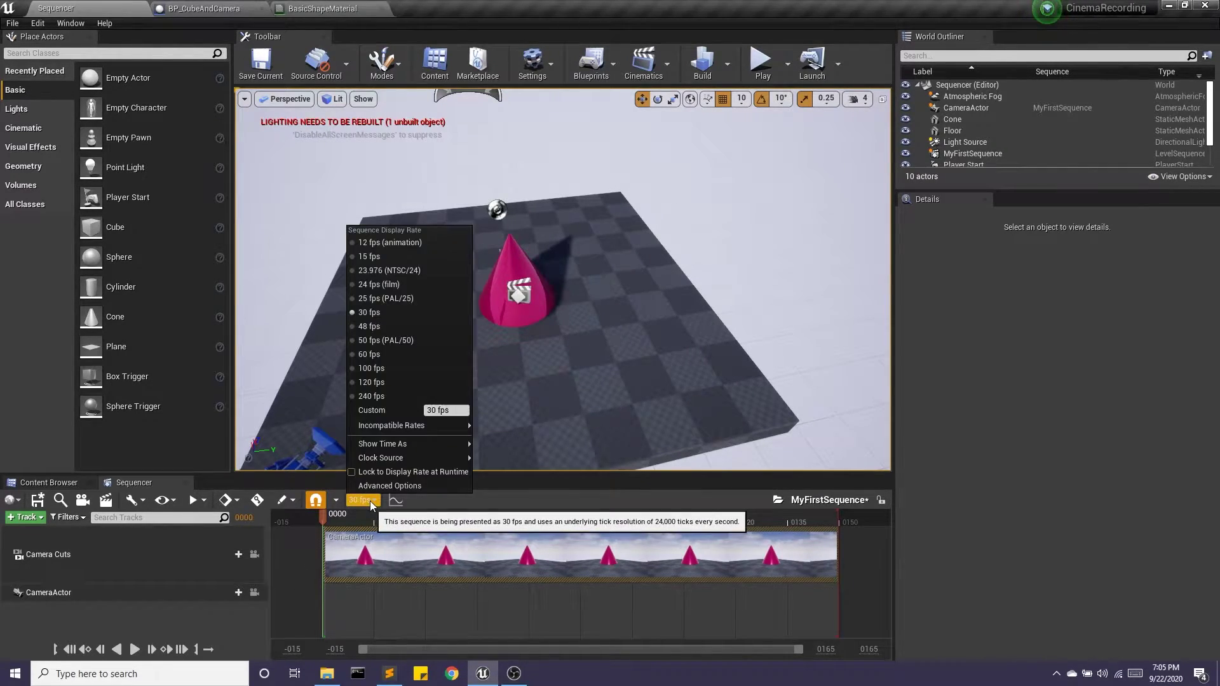
mouse_move(393, 446)
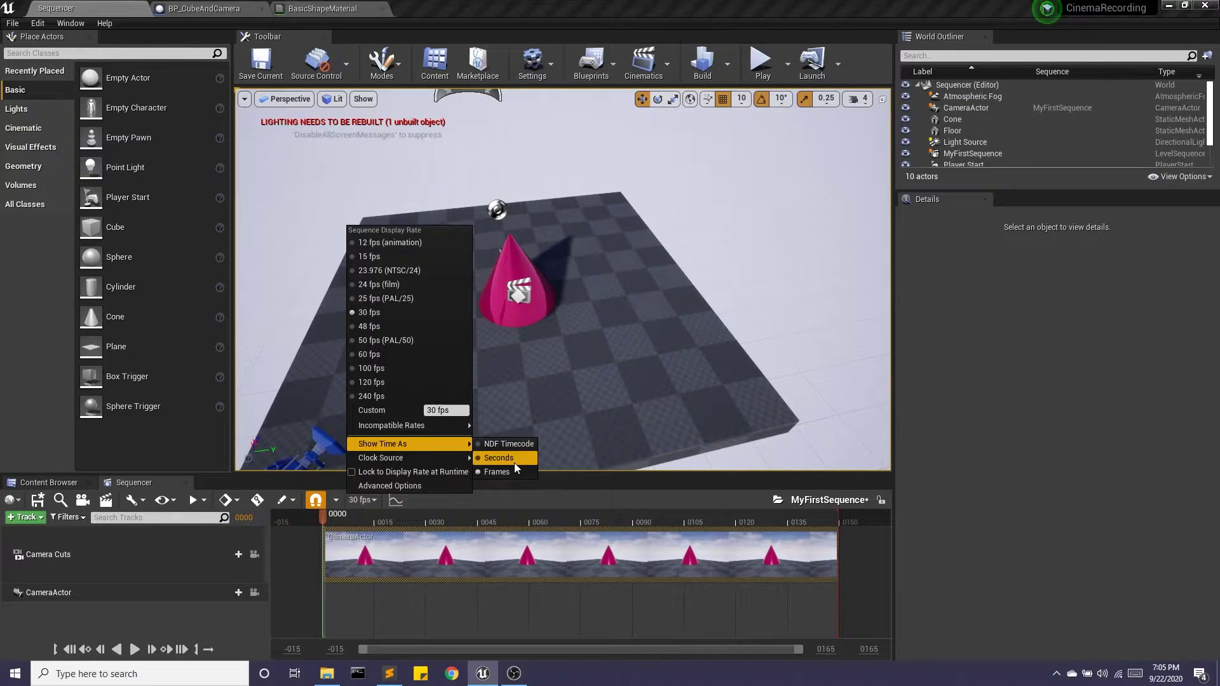
click(508, 460)
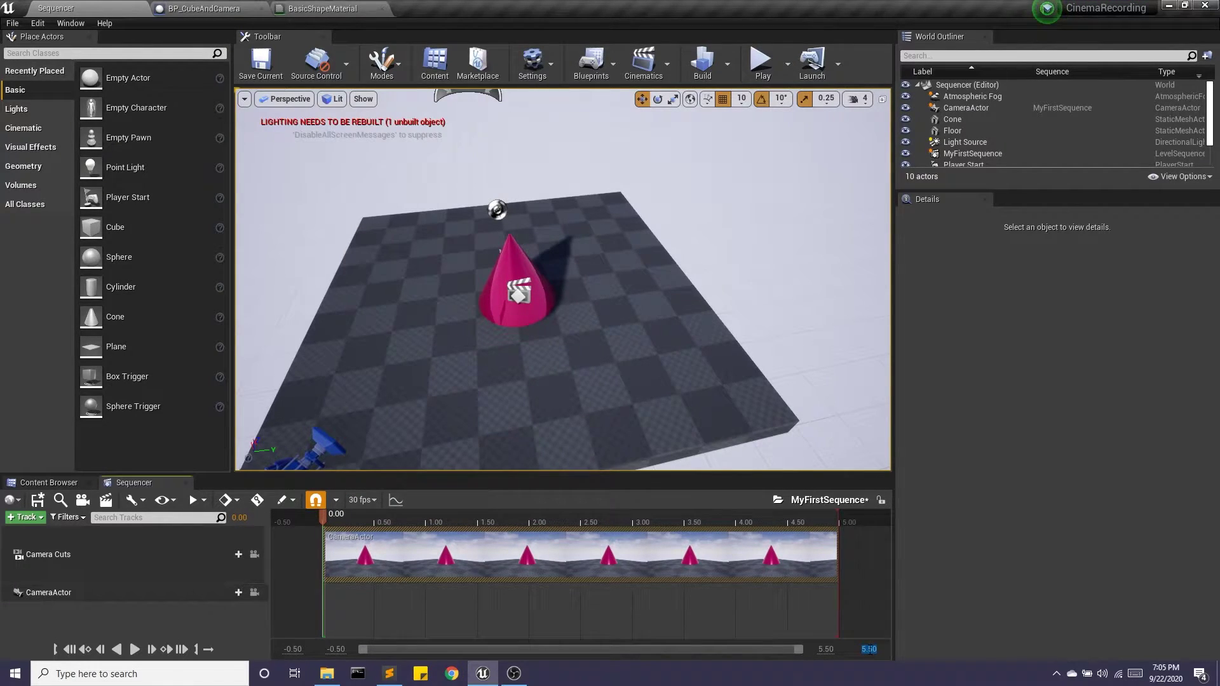
Step: Extend the timeline range to 10.00 seconds, and stretch the playback end and the CameraActor cut to about 9.5 seconds
key(Return)
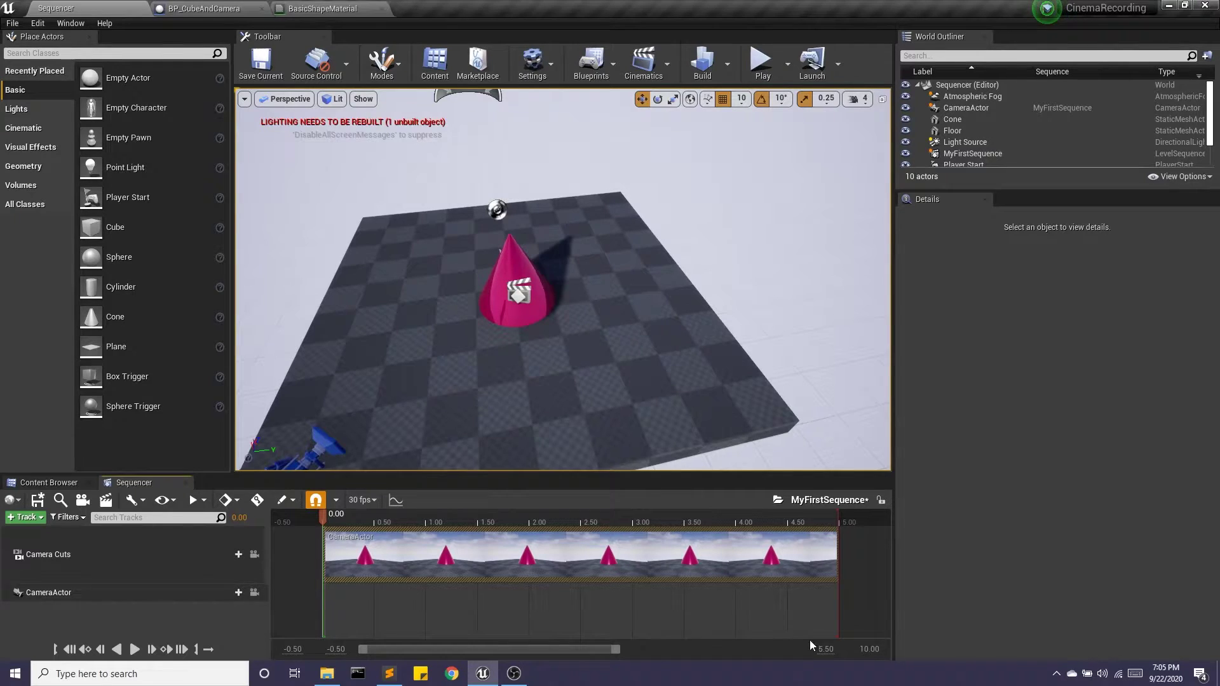
drag(608, 648, 803, 638)
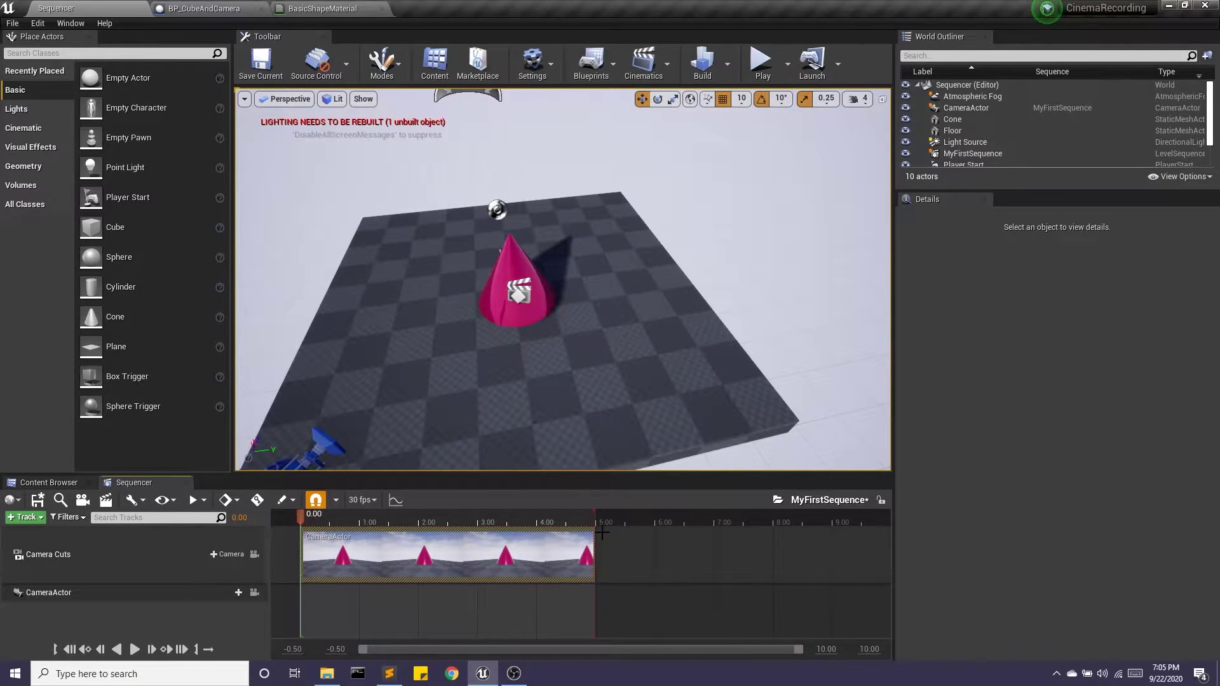
drag(595, 517, 860, 518)
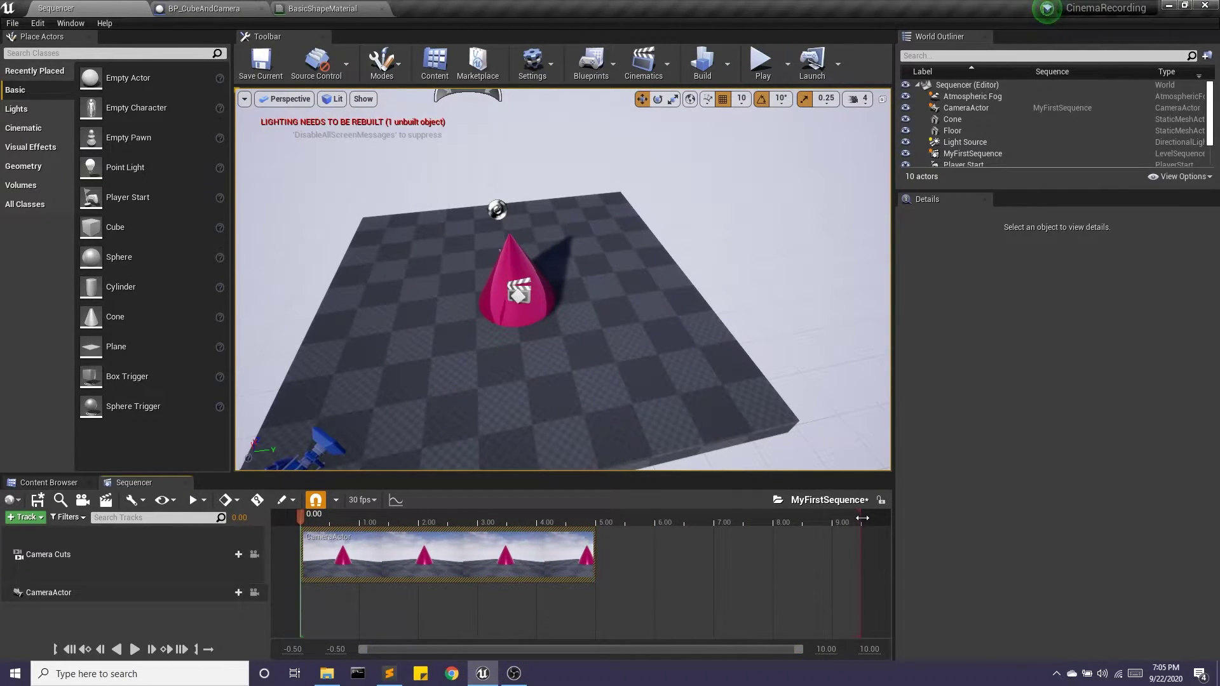
click(272, 66)
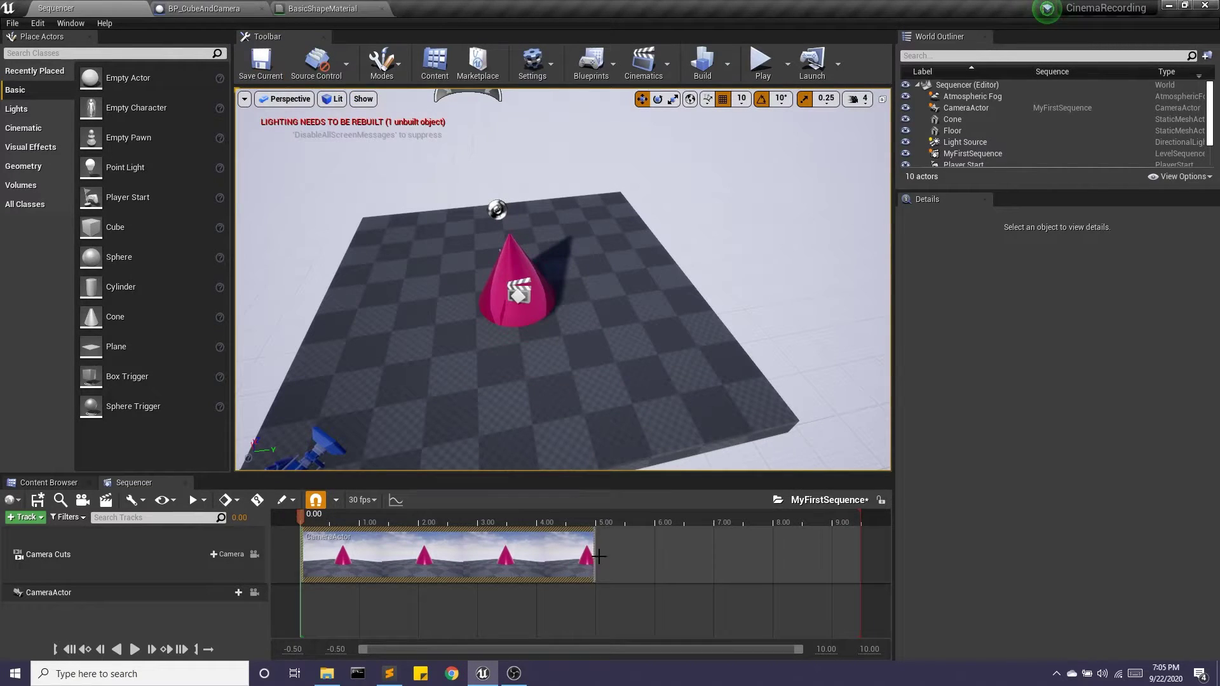
drag(597, 557, 860, 556)
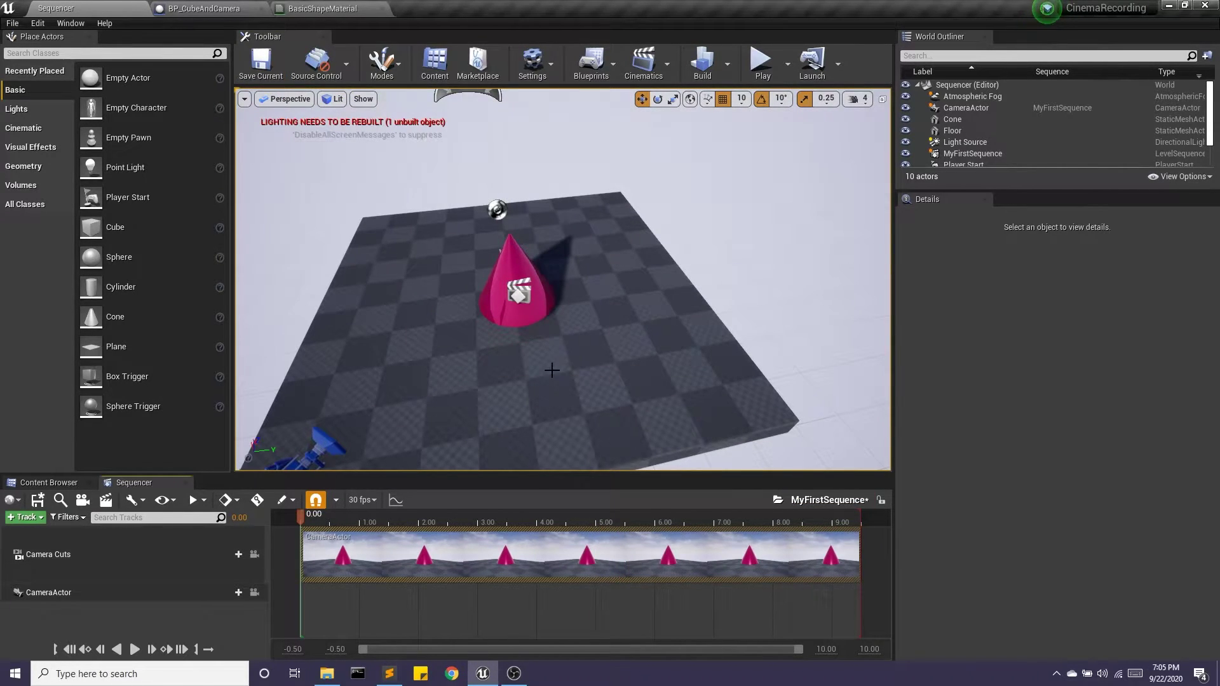
Step: Enlarge the World Outliner so that it lists all actors in the level
right_drag(551, 370, 556, 379)
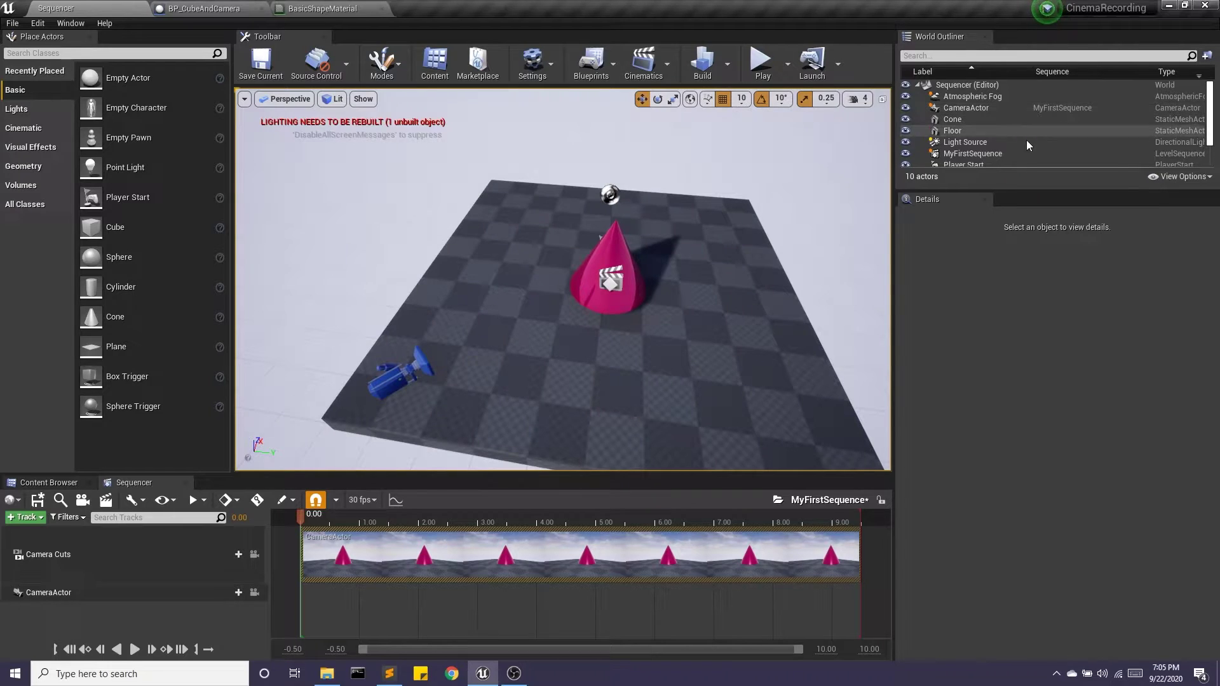
drag(1008, 190, 1013, 308)
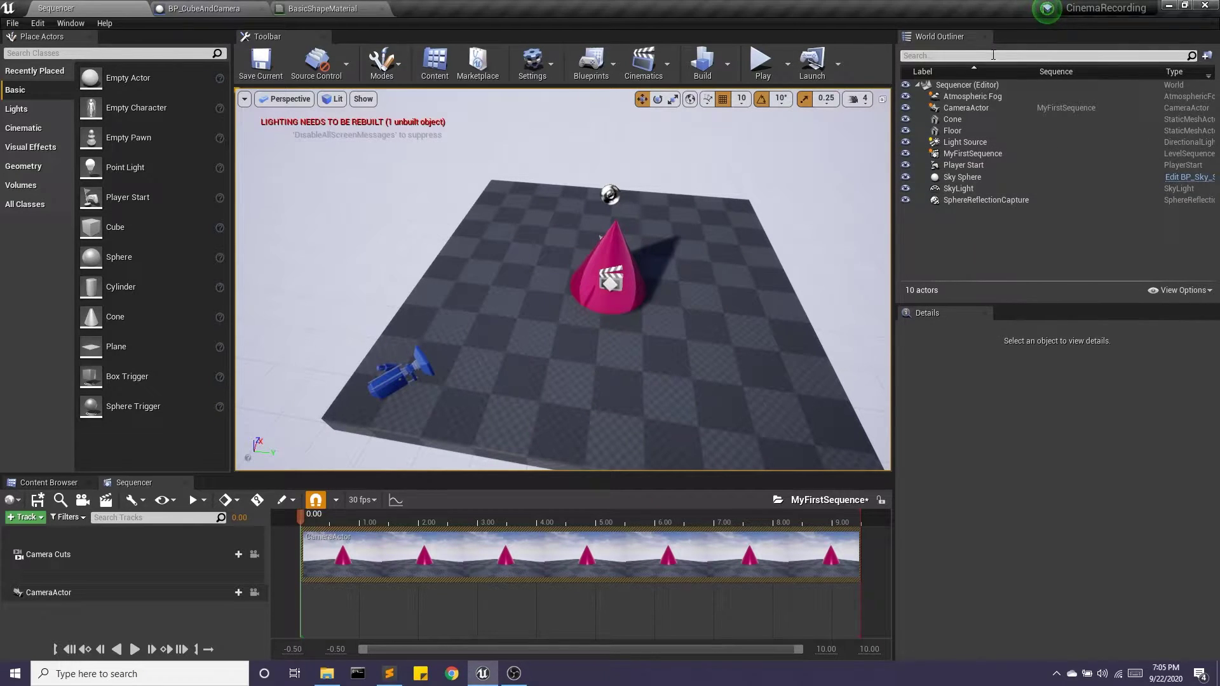
Step: Enable Auto Play on the MyFirstSequence actor and play the level to check that the sequence starts by itself
click(1005, 154)
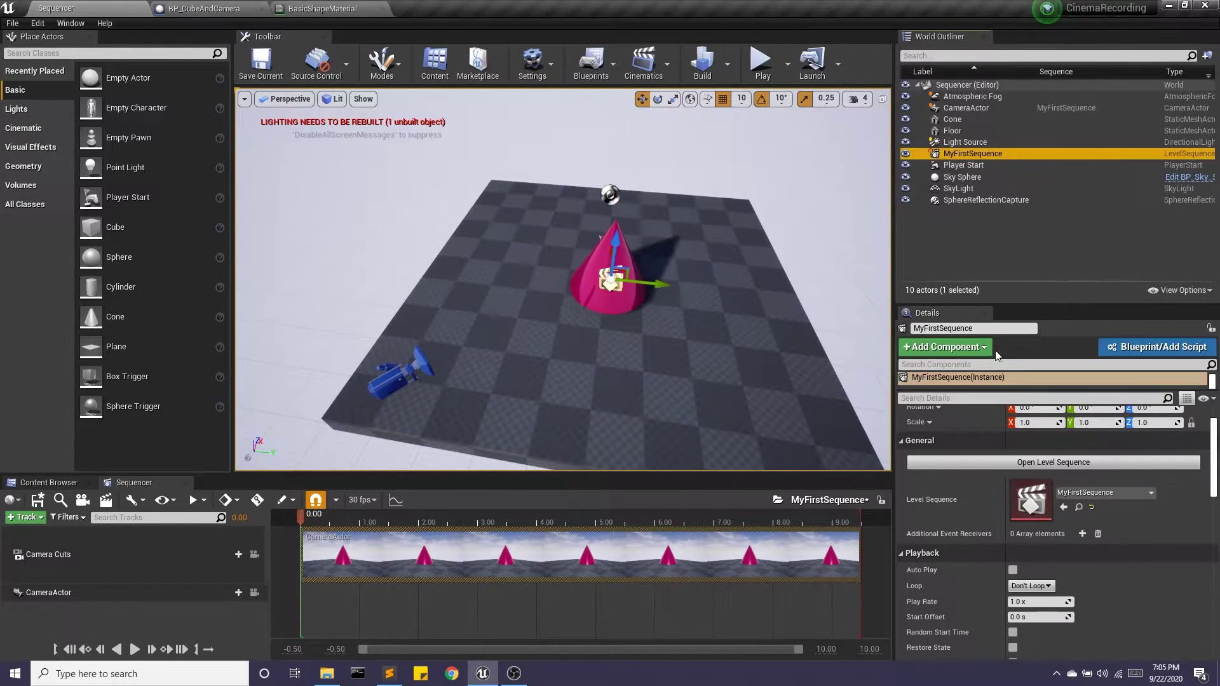
click(1012, 570)
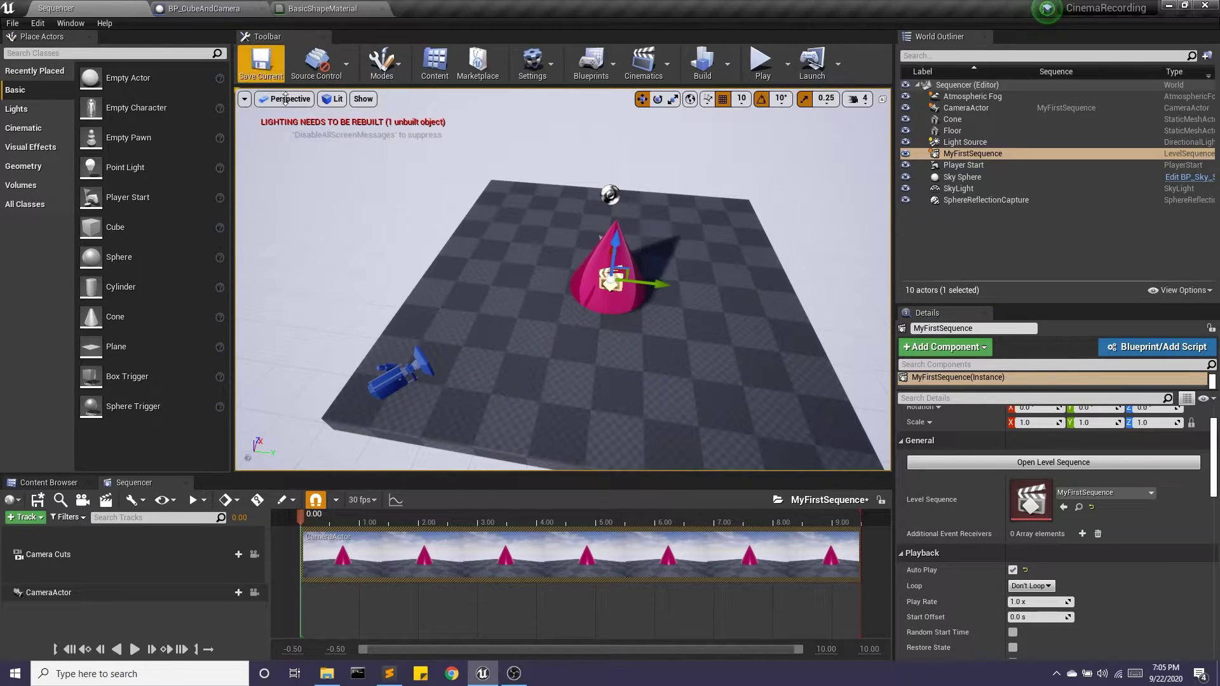
click(761, 61)
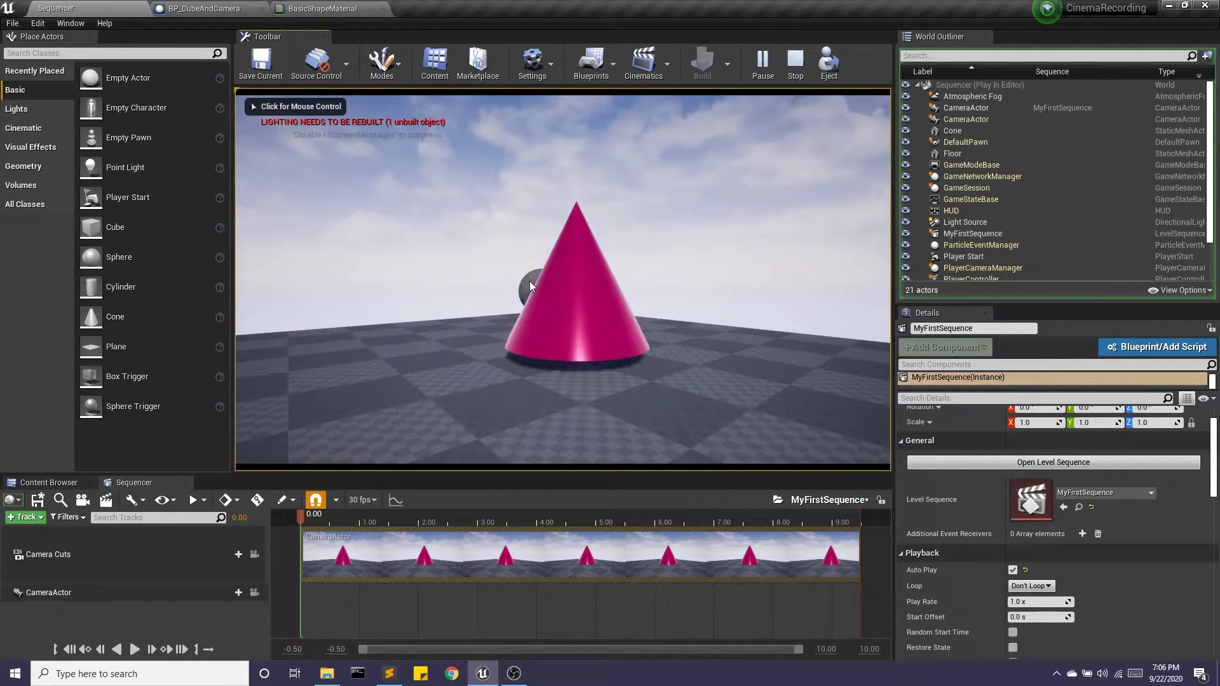
click(795, 62)
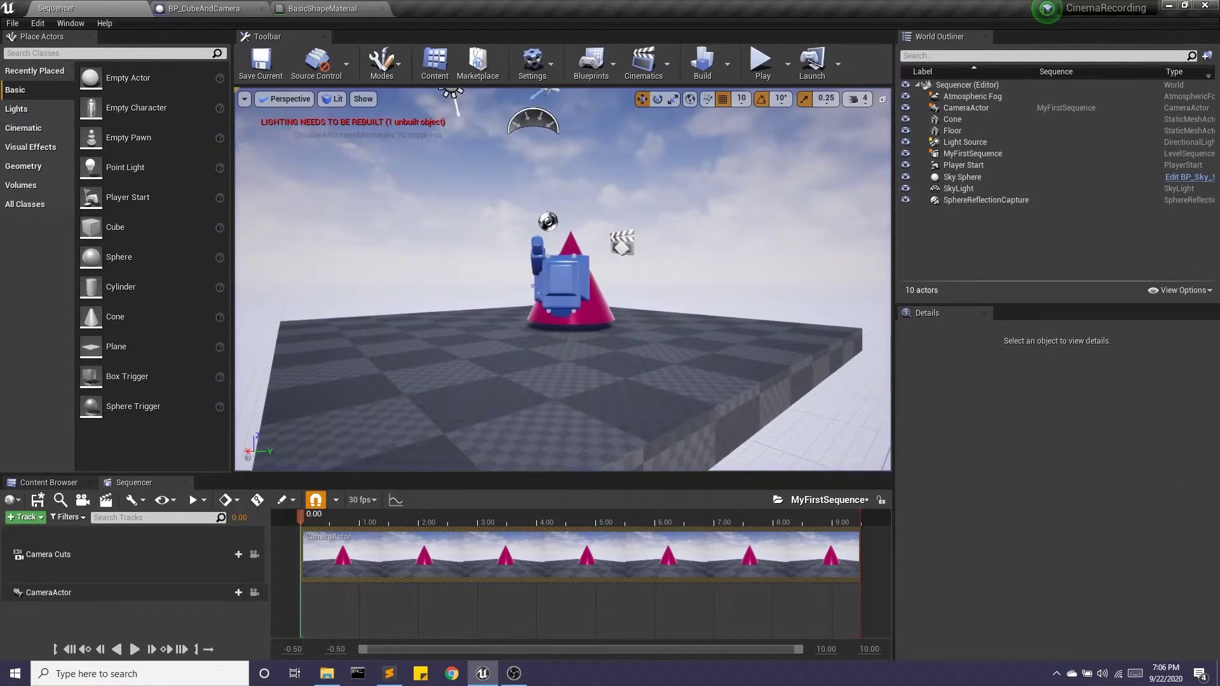
Step: Lower the Player Start beneath the floor to a Z location of about -178 and save the level
right_drag(602, 370, 665, 385)
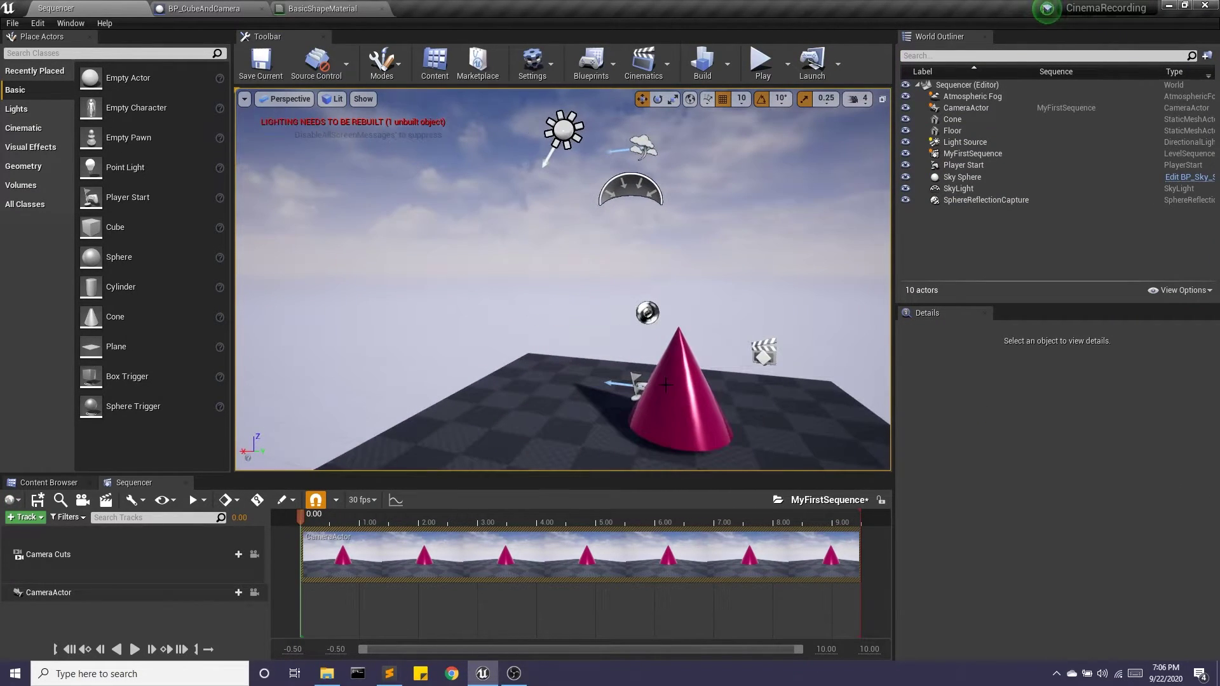
click(637, 384)
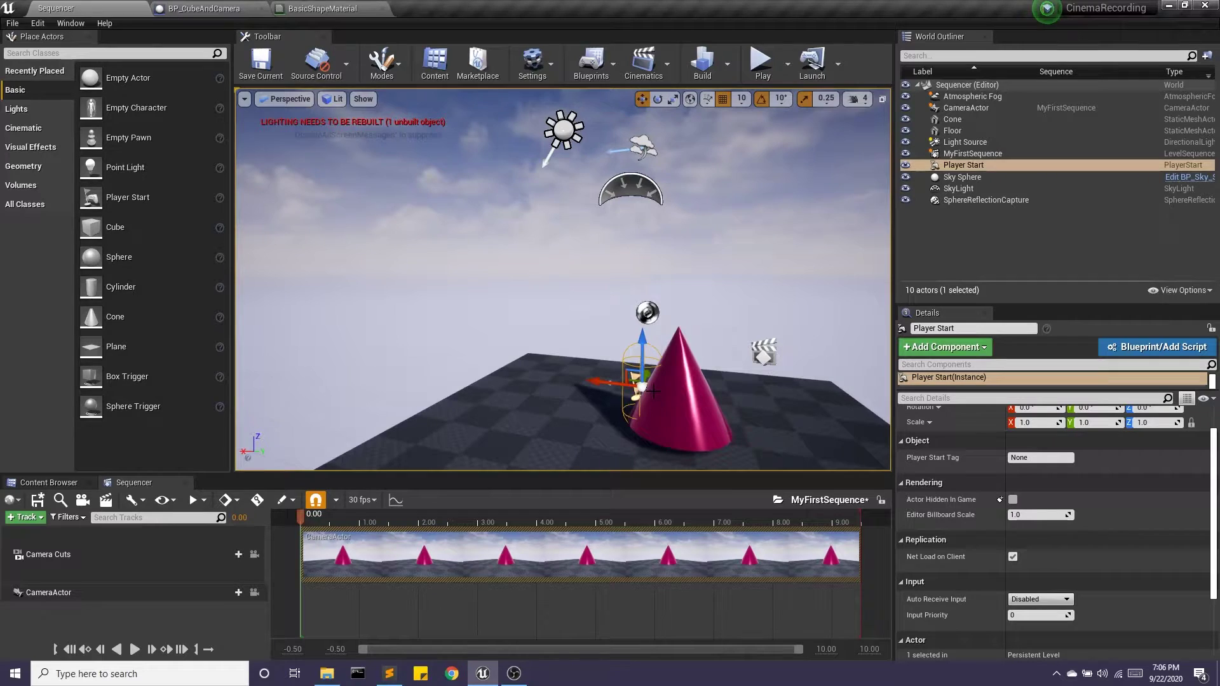
key(f)
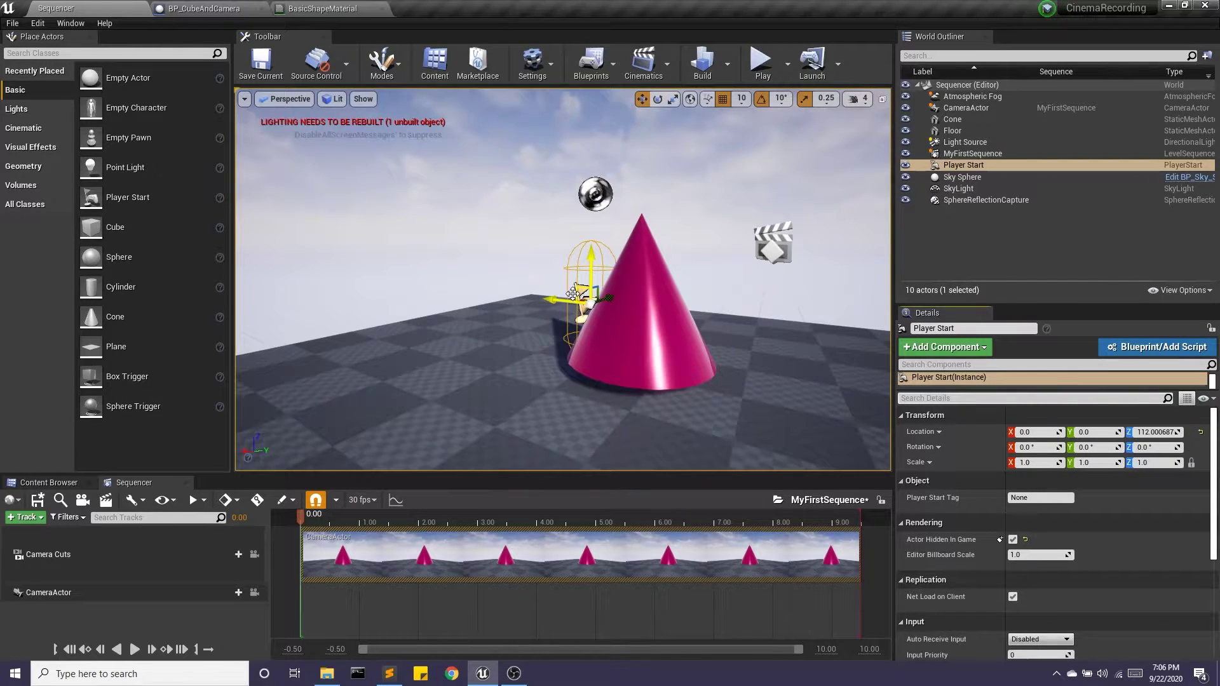
drag(589, 267, 590, 445)
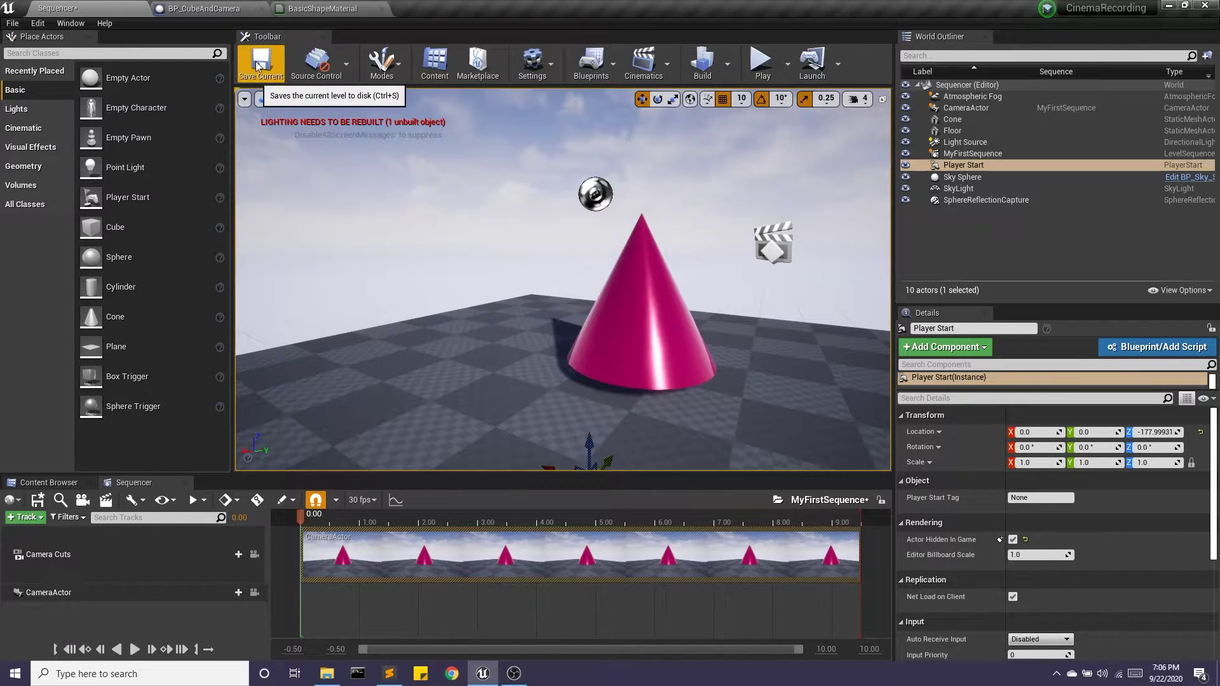
click(262, 67)
Step: Play the level to check the sequence camera's view of the cone, and stop the simulation
click(762, 65)
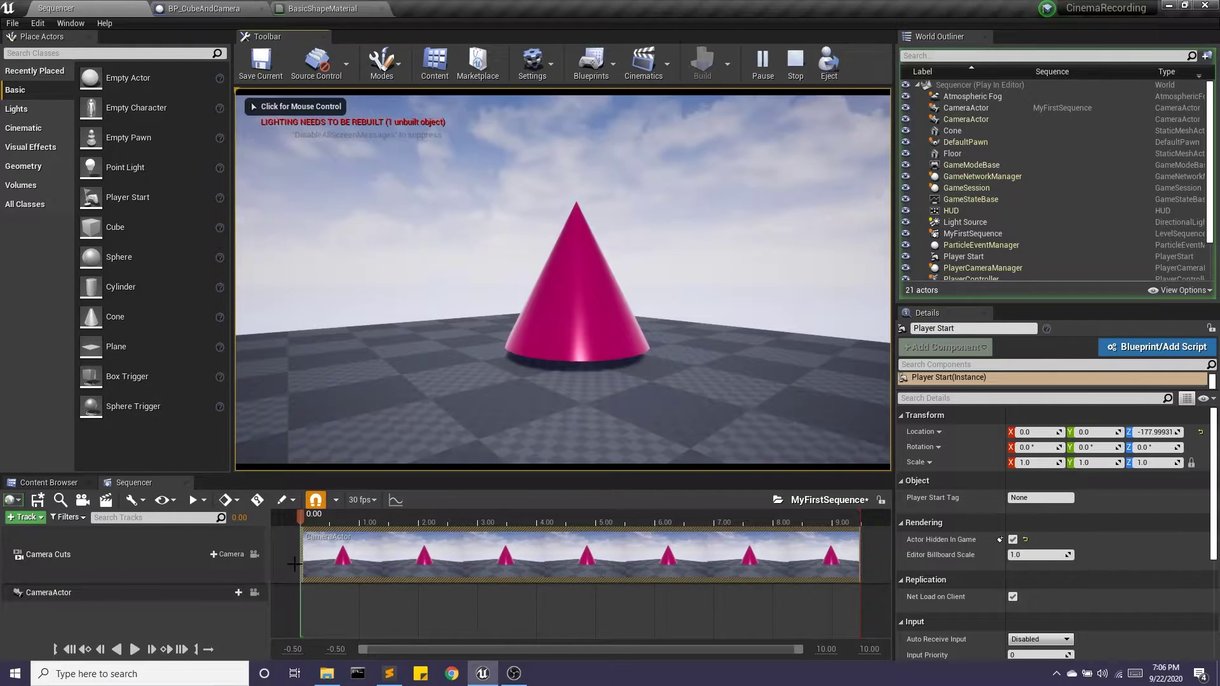
click(796, 68)
right_drag(577, 336, 534, 354)
key(d)
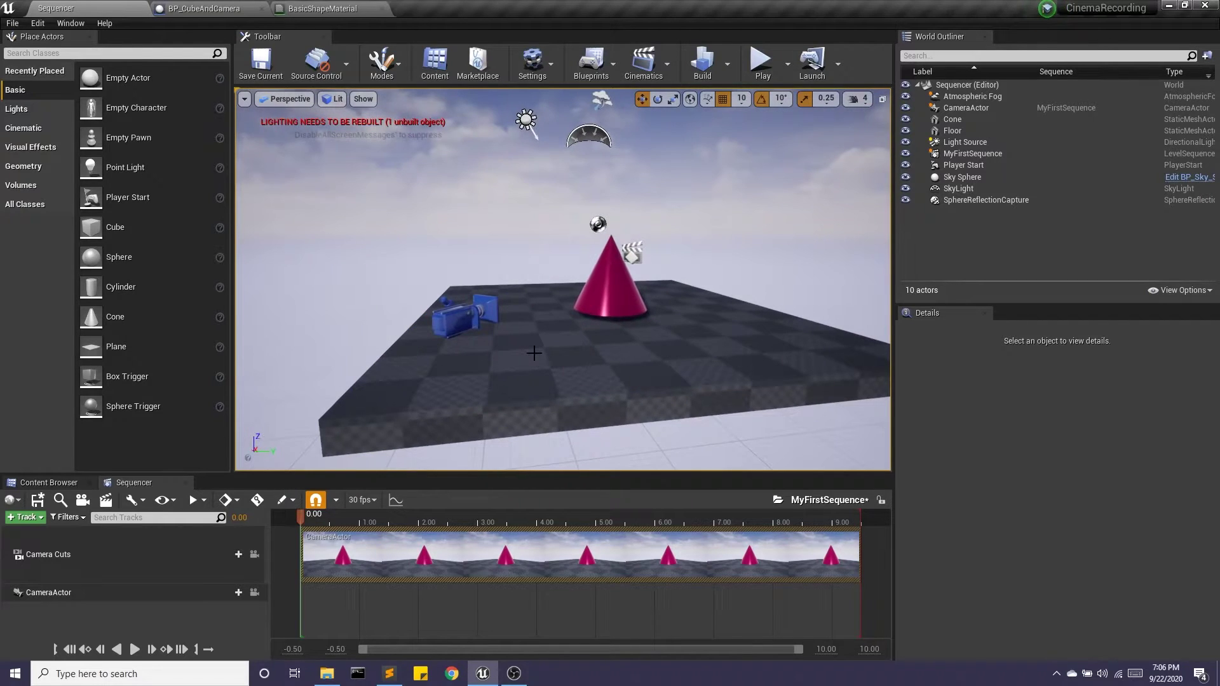
Step: Place the BP_CubeAndCamera blueprint in the level behind the camera, at about X 300, Y -270, Z 20
click(48, 483)
double_click(19, 572)
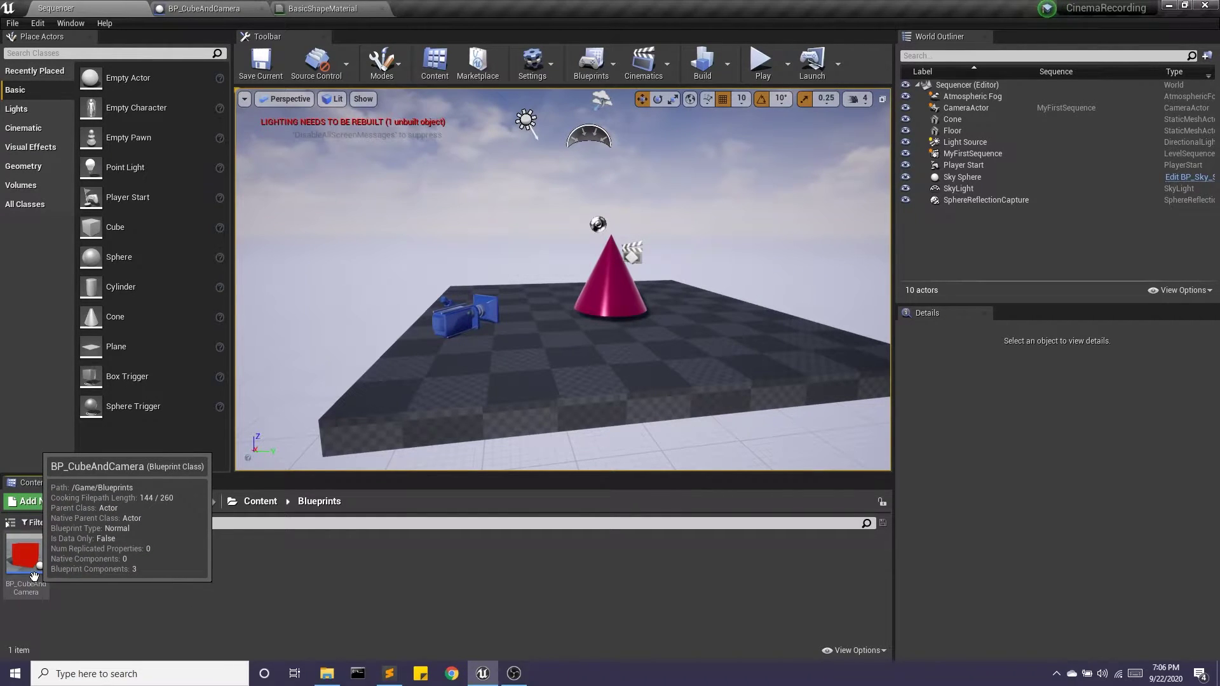
drag(30, 557, 507, 292)
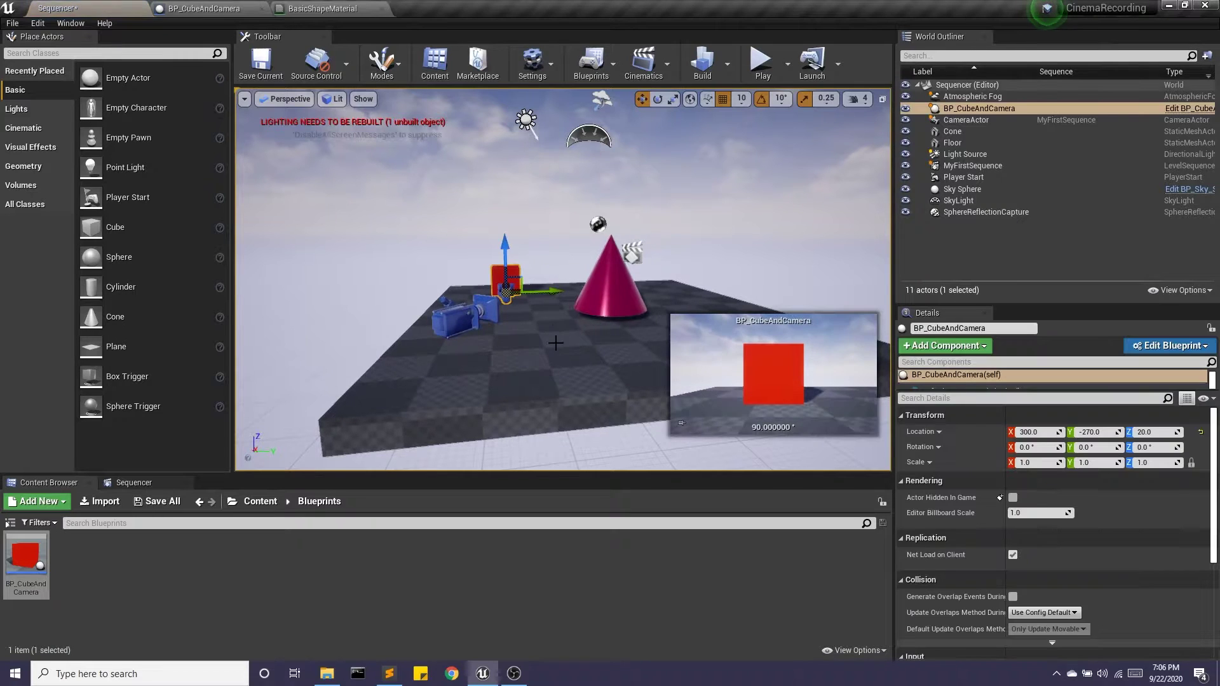
Step: Add a camera cut at 3.00 seconds in MyFirstSequence with a new binding to BP_CubeAndCamera
click(141, 486)
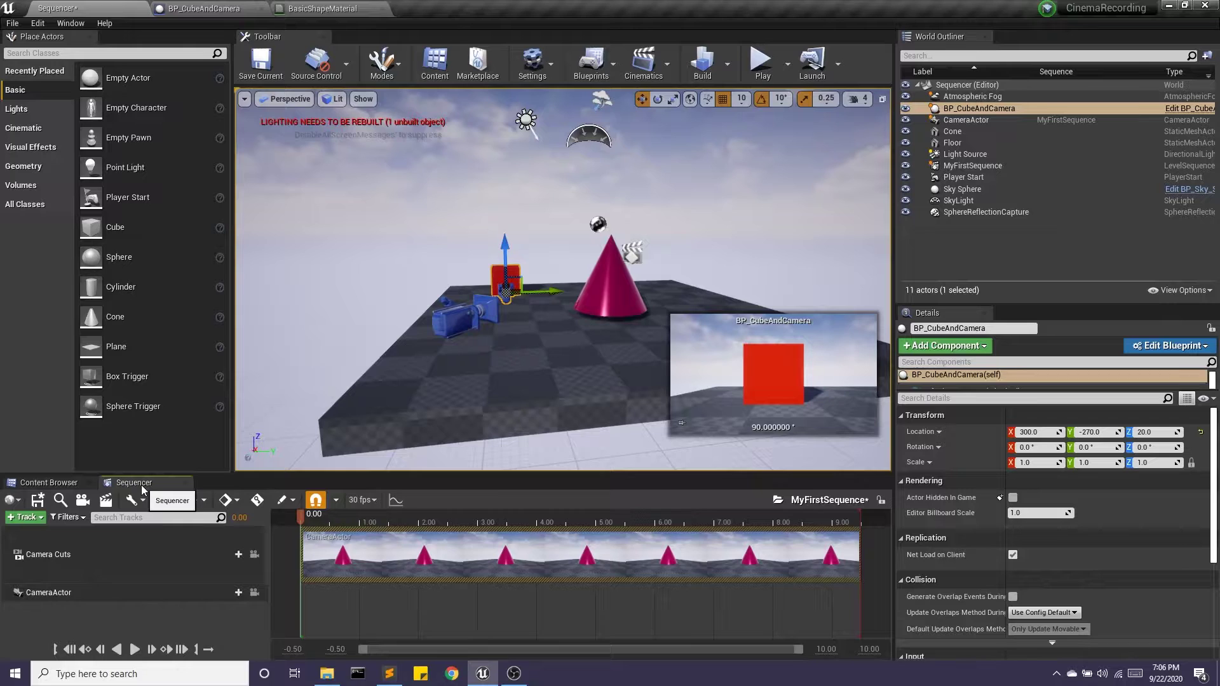
drag(835, 541, 478, 531)
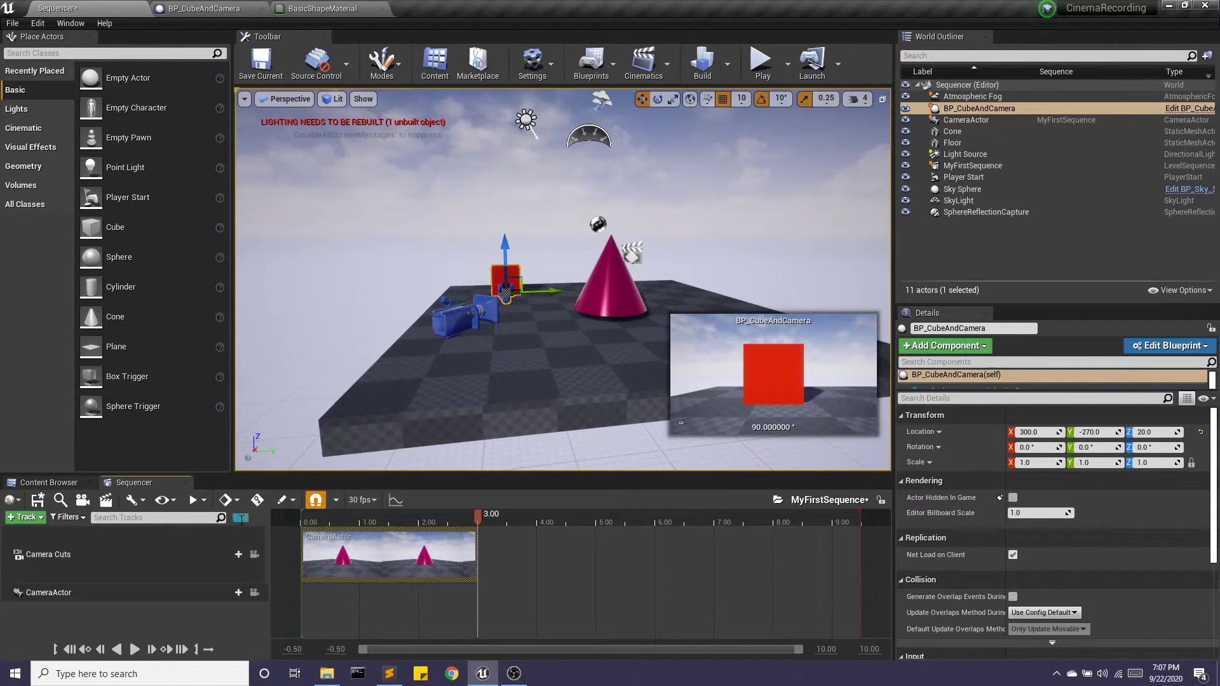
click(223, 554)
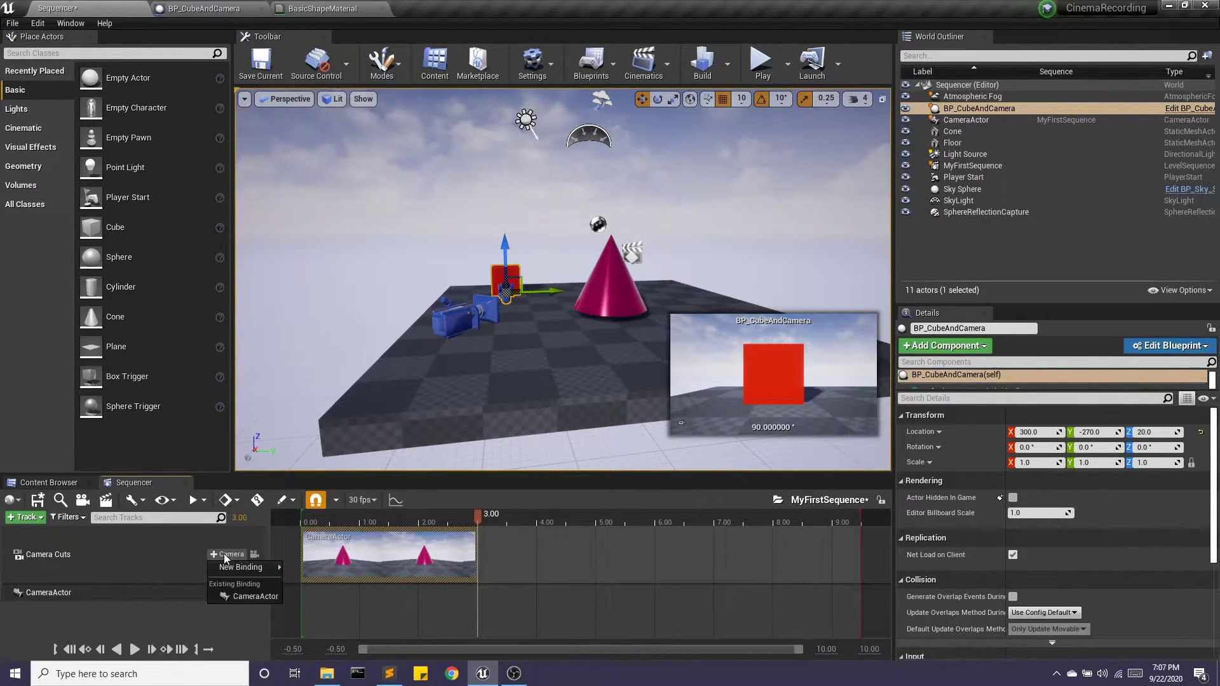
mouse_move(239, 567)
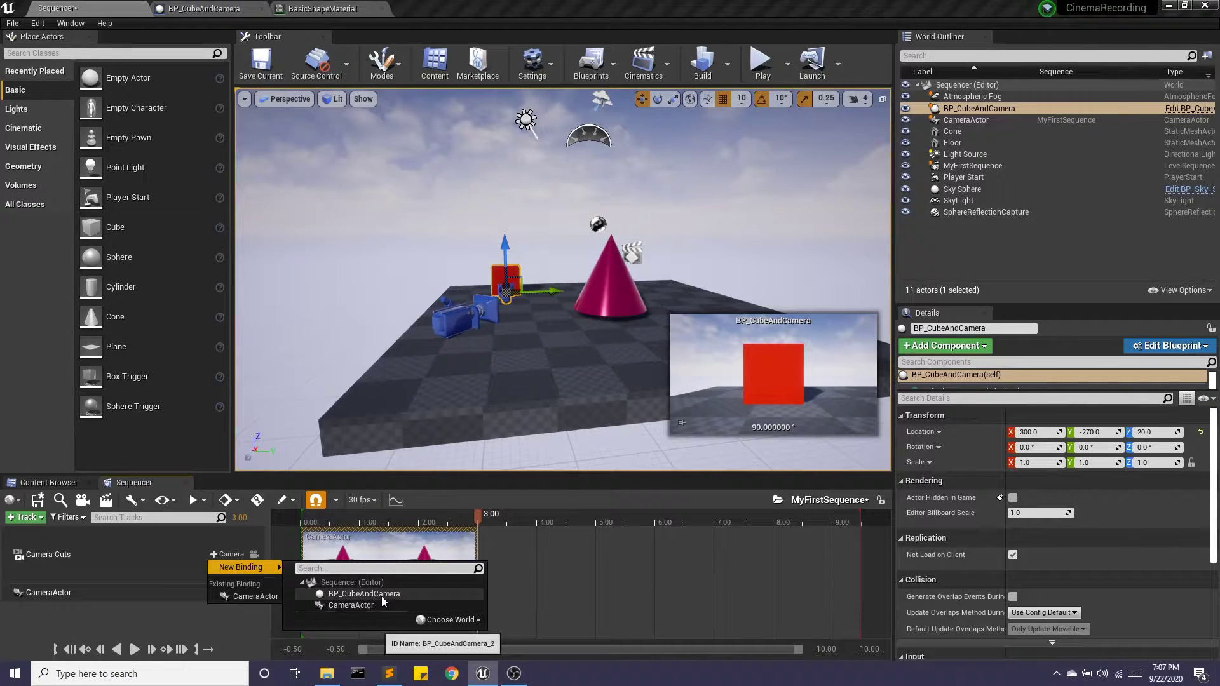
click(380, 594)
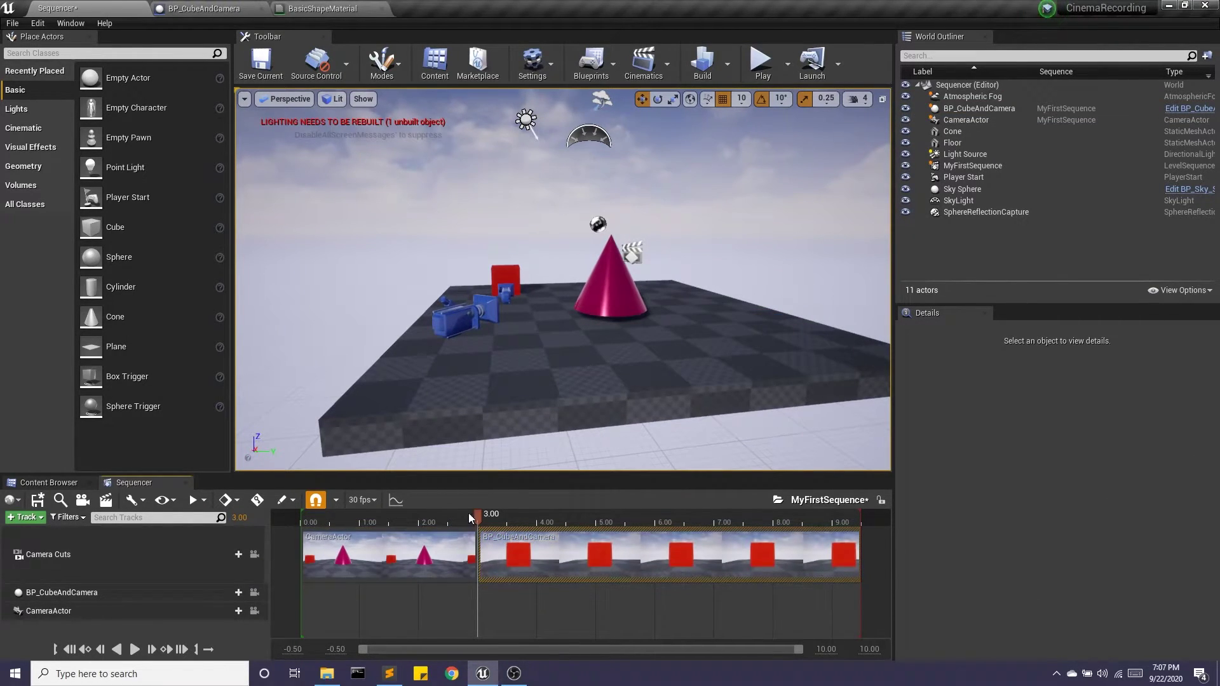
Step: Select CameraActor and BP_CubeAndCamera one after the other to compare their positions and camera previews
click(439, 314)
drag(440, 314, 481, 294)
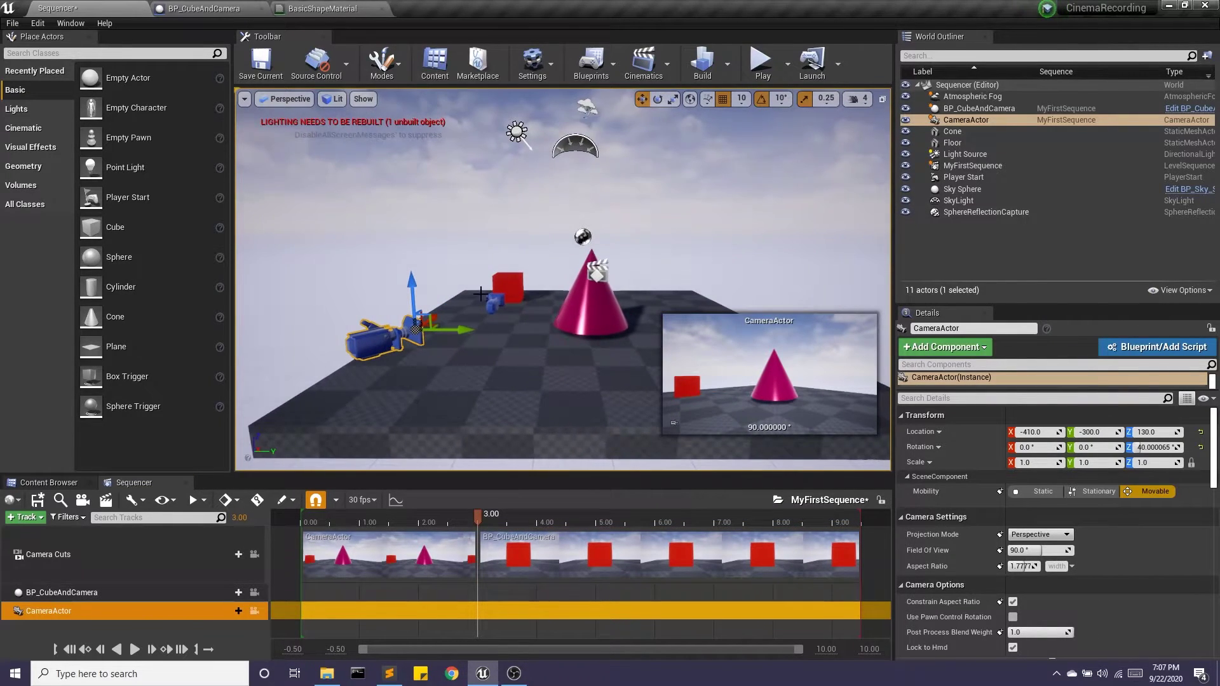
click(492, 305)
right_drag(479, 370, 521, 379)
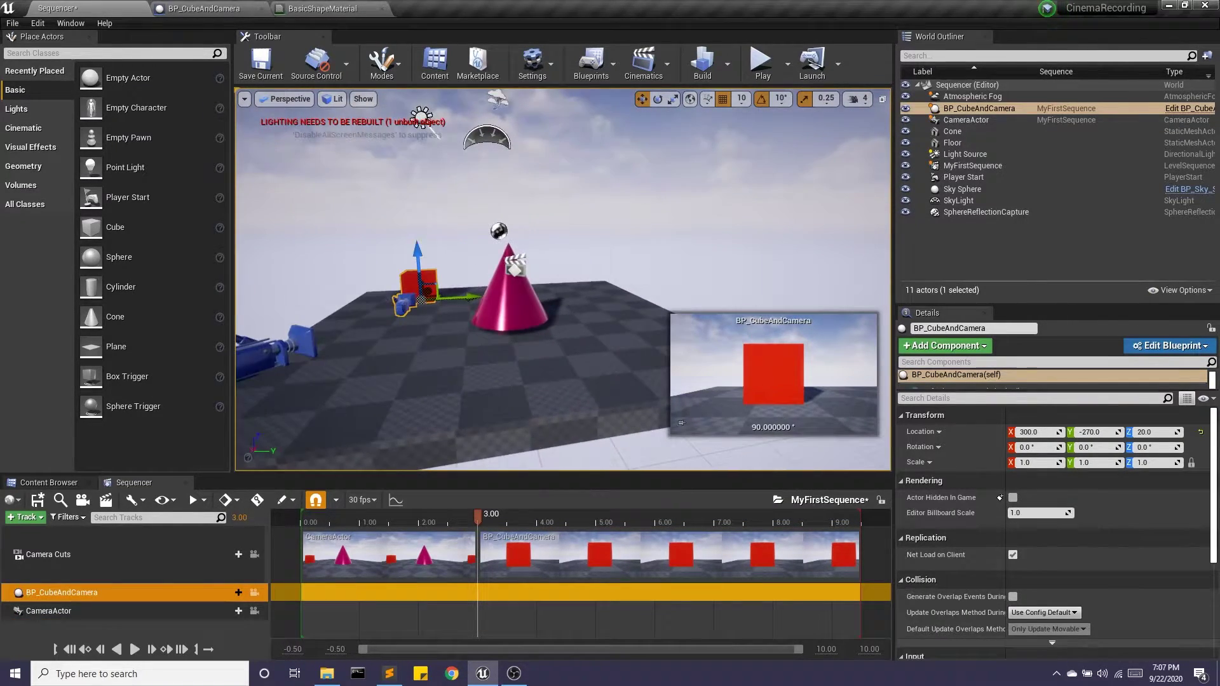
middle_drag(479, 369, 440, 369)
Step: Save the level and play it to check the cut from CameraActor to BP_CubeAndCamera
click(261, 64)
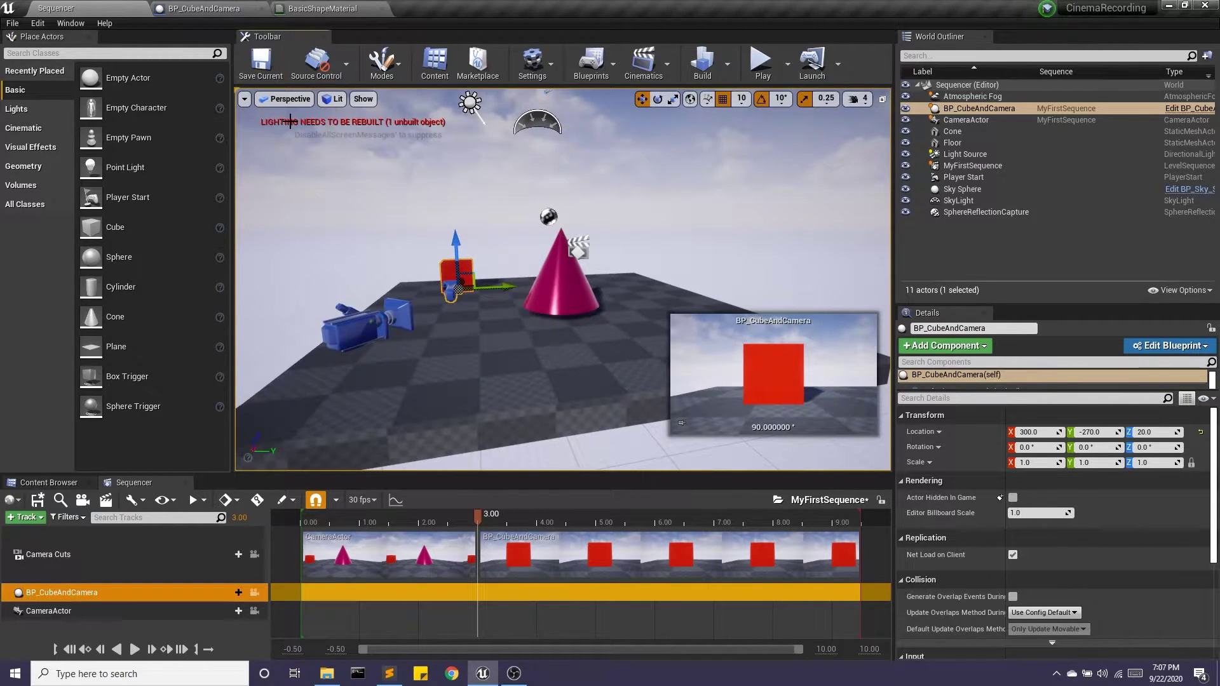
click(759, 60)
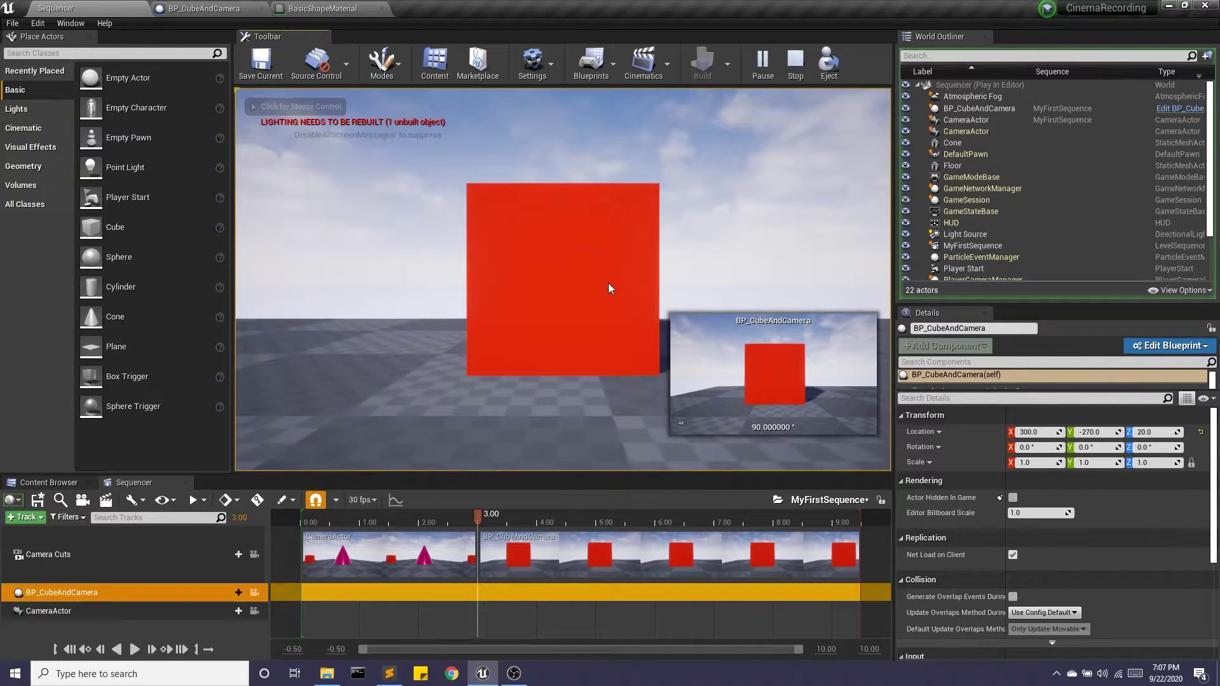
click(795, 60)
Step: Rotate BP_CubeAndCamera about 180° around Z so its camera films from the opposite side, and save the level
drag(392, 297, 426, 322)
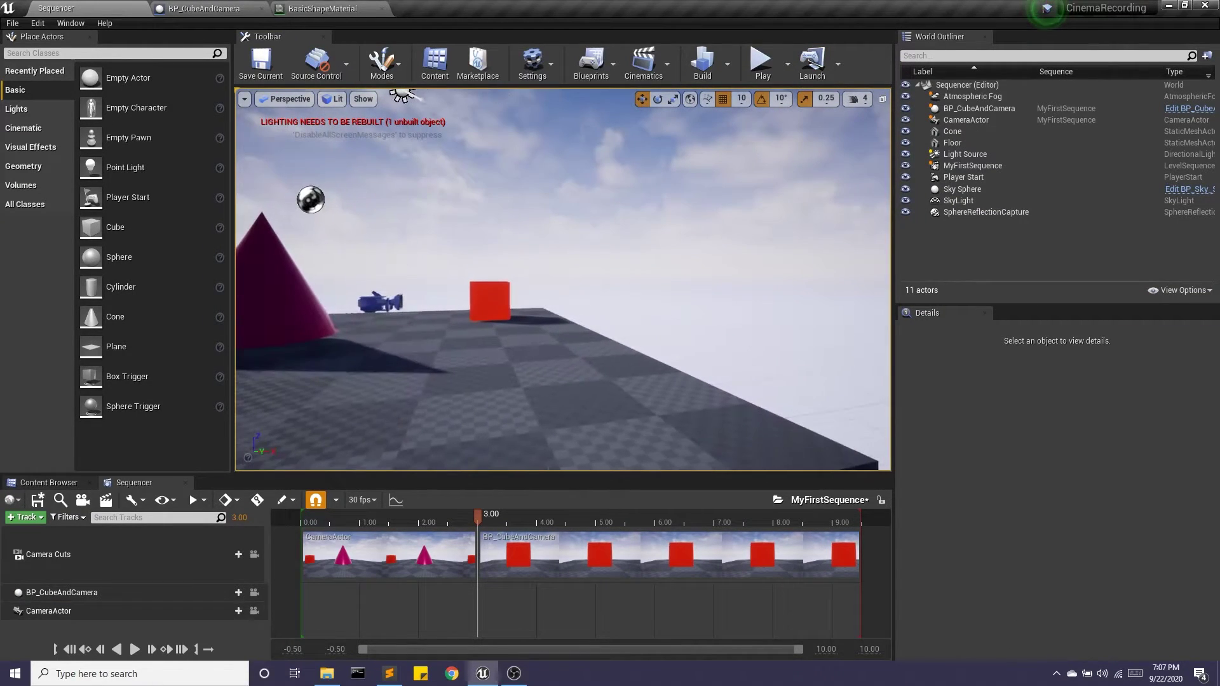
click(498, 298)
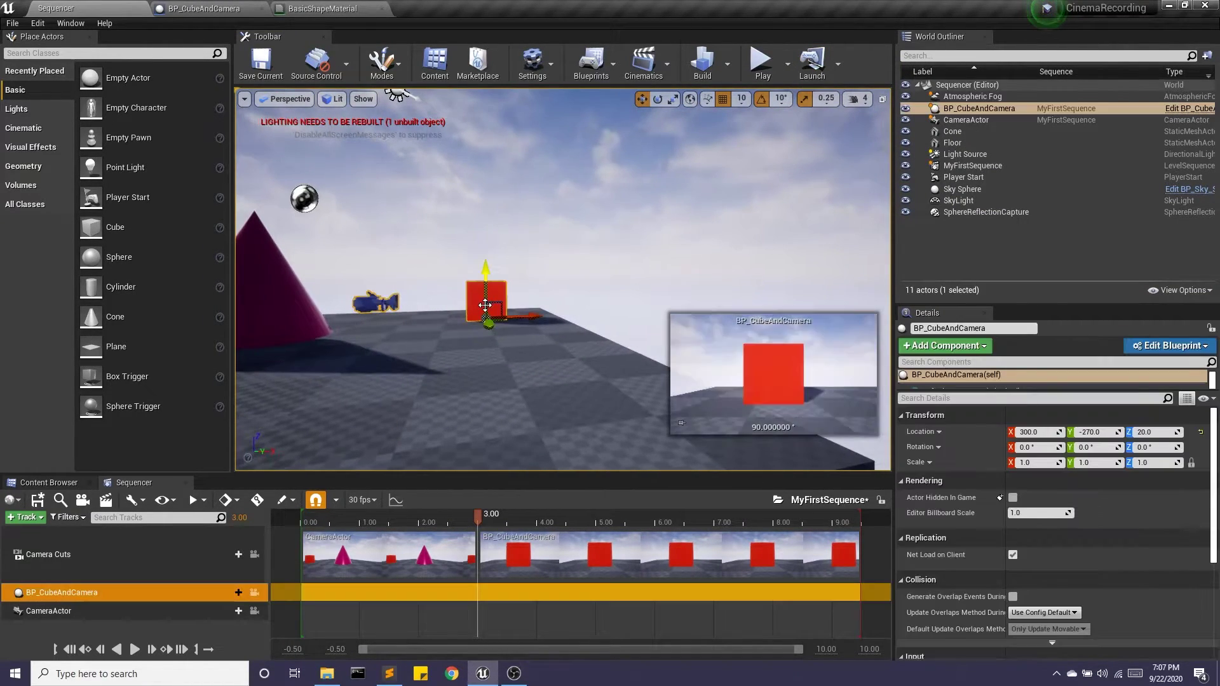
click(657, 99)
drag(407, 327, 449, 327)
drag(554, 314, 578, 314)
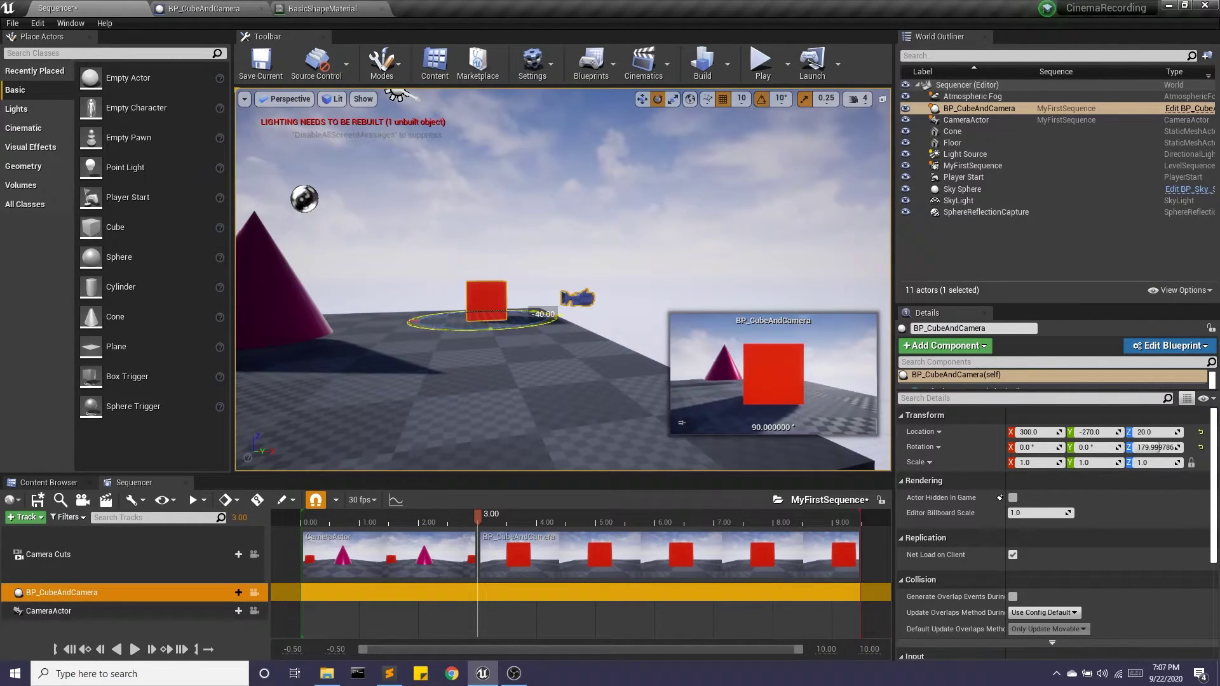
click(261, 64)
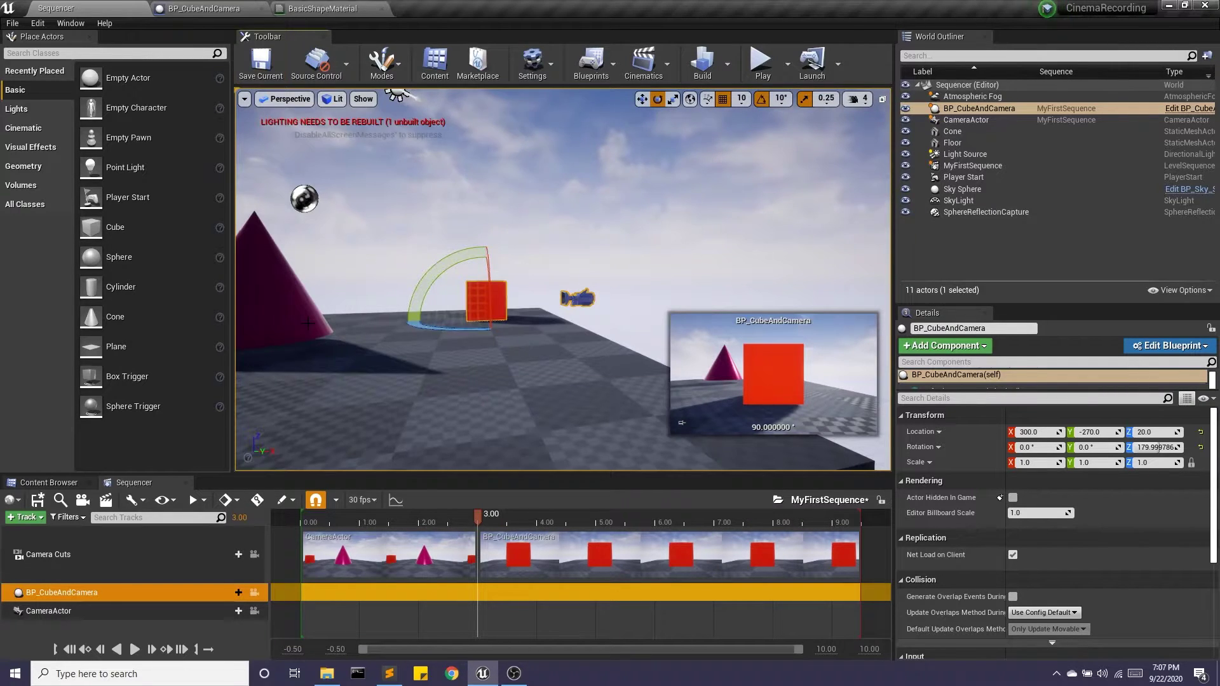
Step: Add the existing Cone actor to MyFirstSequence as an animated object
right_drag(407, 308, 444, 314)
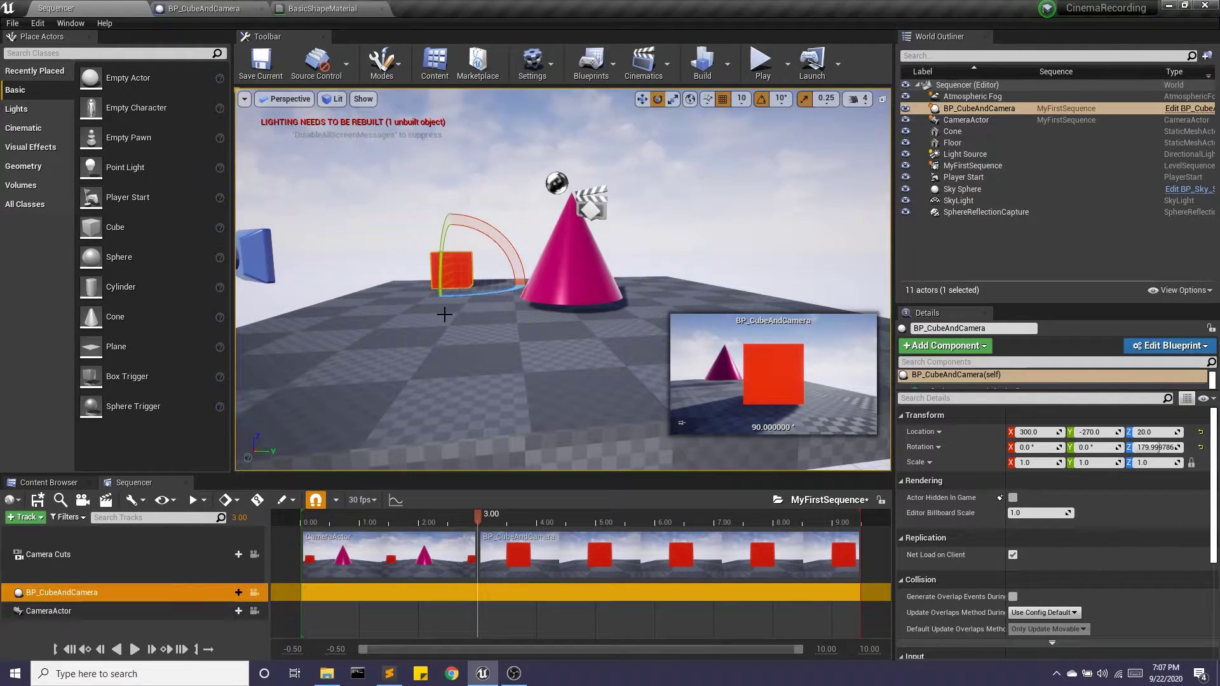
click(32, 518)
mouse_move(97, 333)
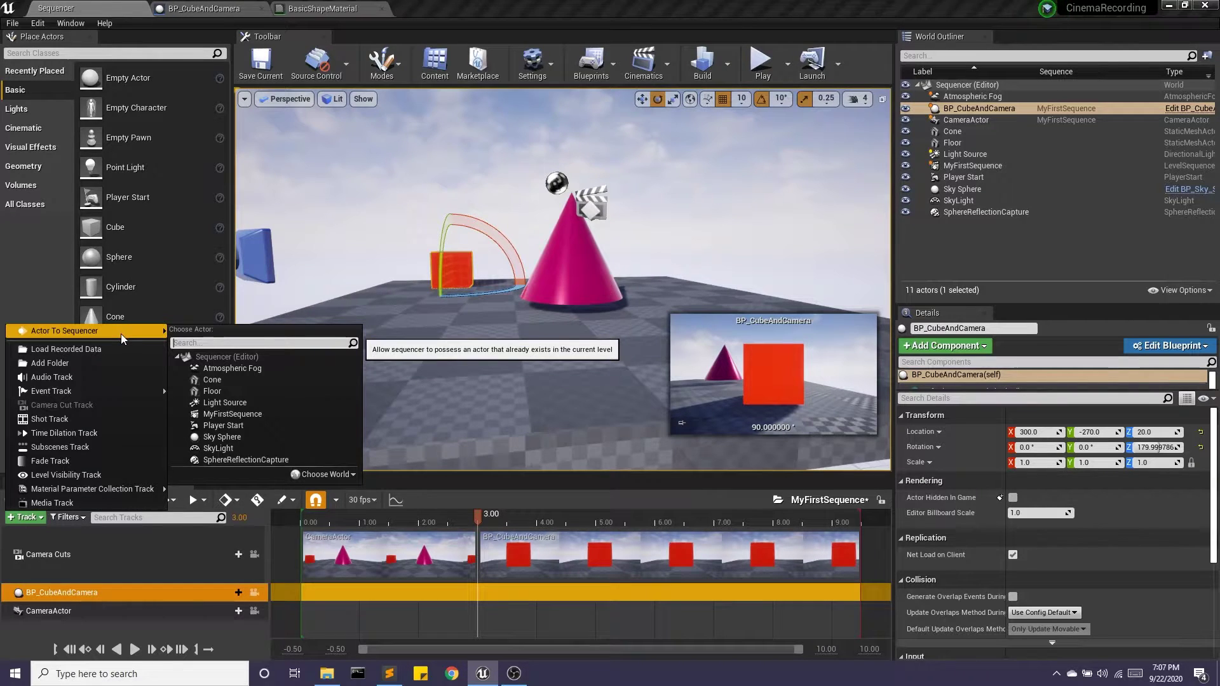
click(219, 379)
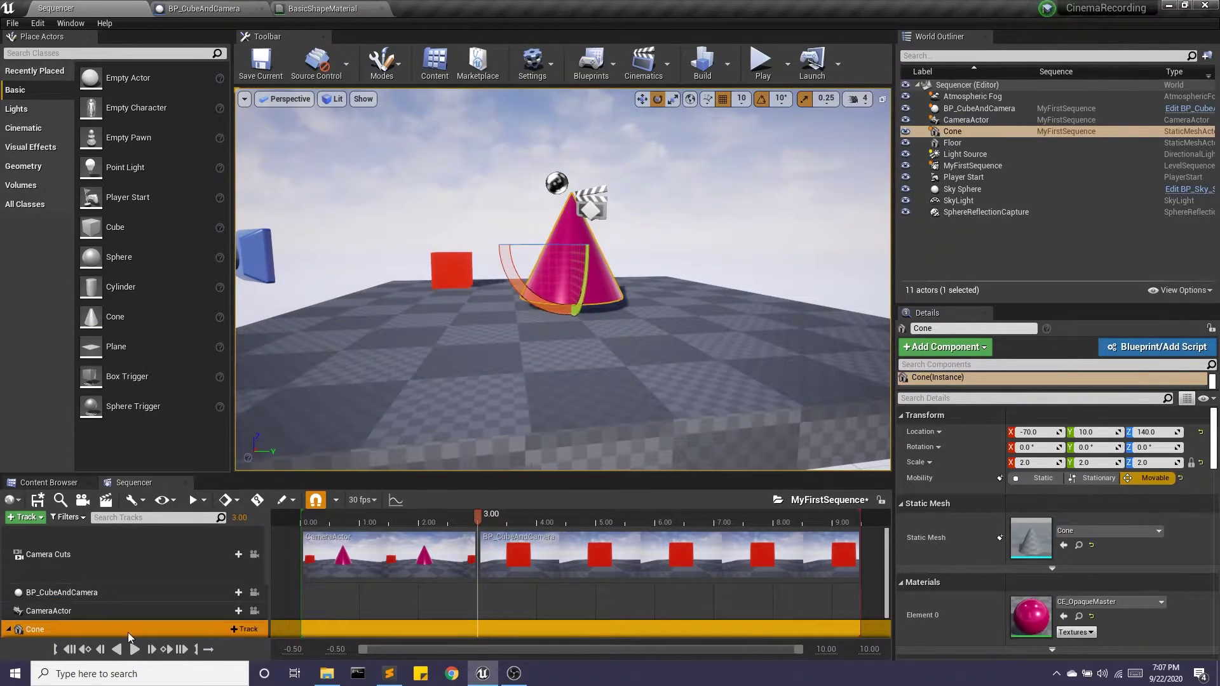
Step: Add a Transform key for the Cone at 0.00 seconds
scroll(128, 631, down, 1)
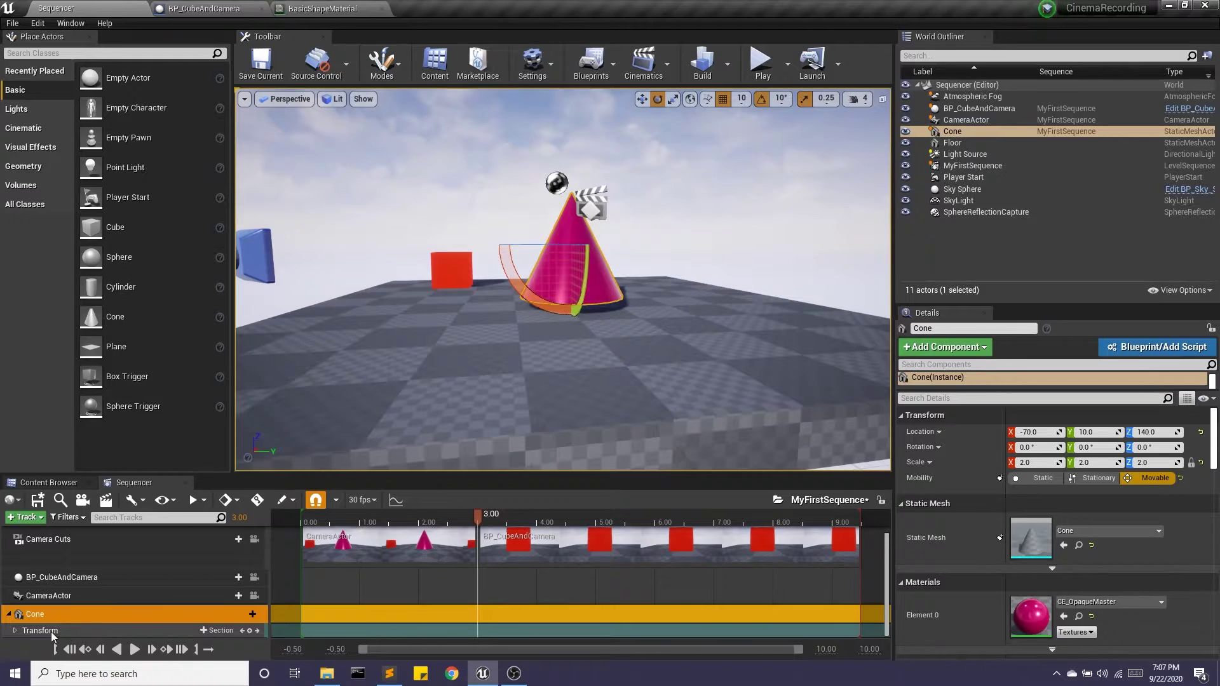
drag(478, 518, 301, 517)
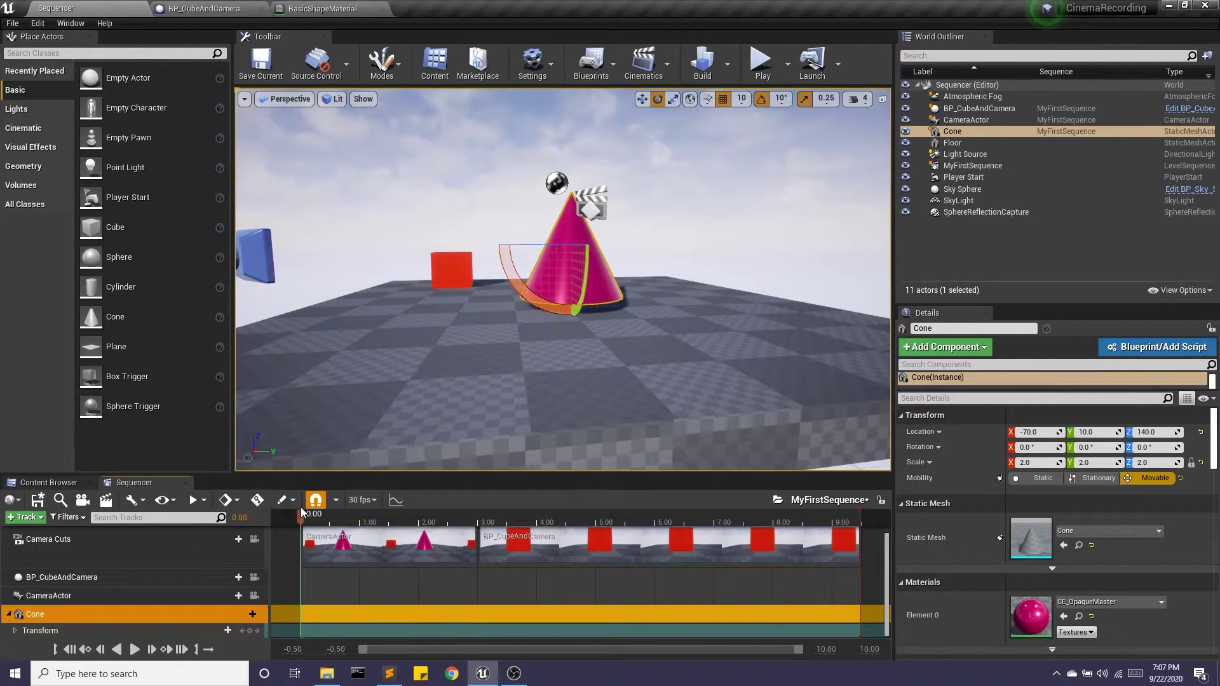
click(250, 631)
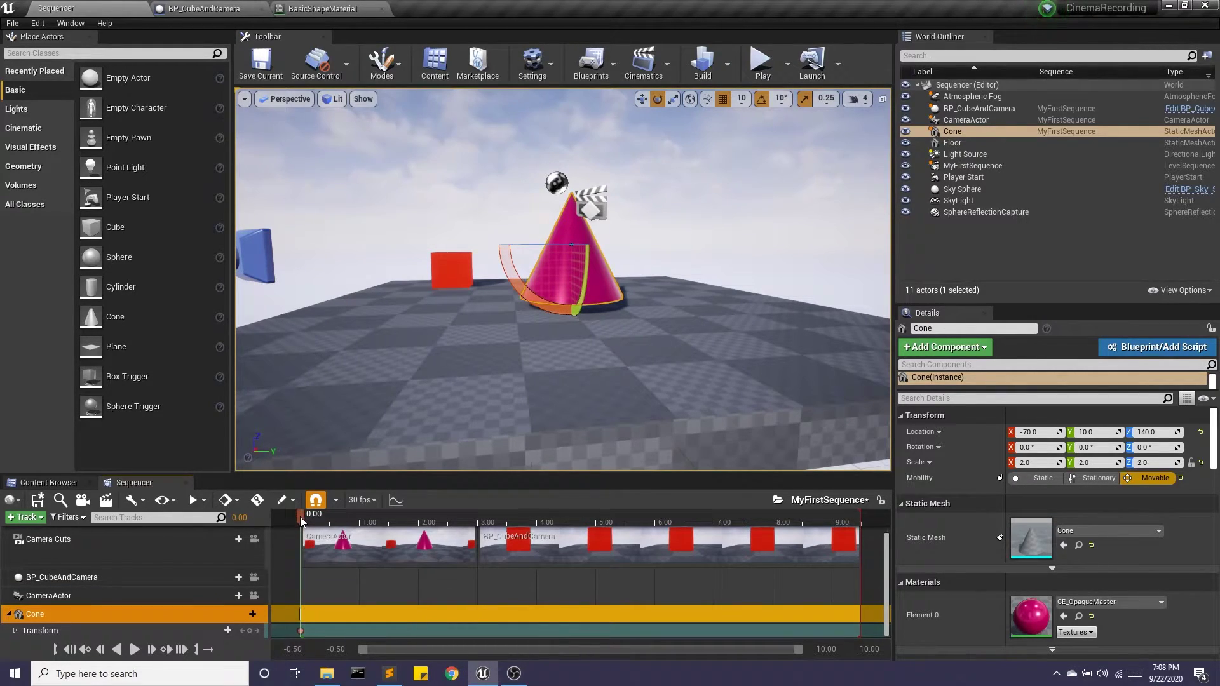
Step: Set the current sequence time to 6.00 seconds and raise the Cone to a Z location of 380
drag(303, 516, 659, 525)
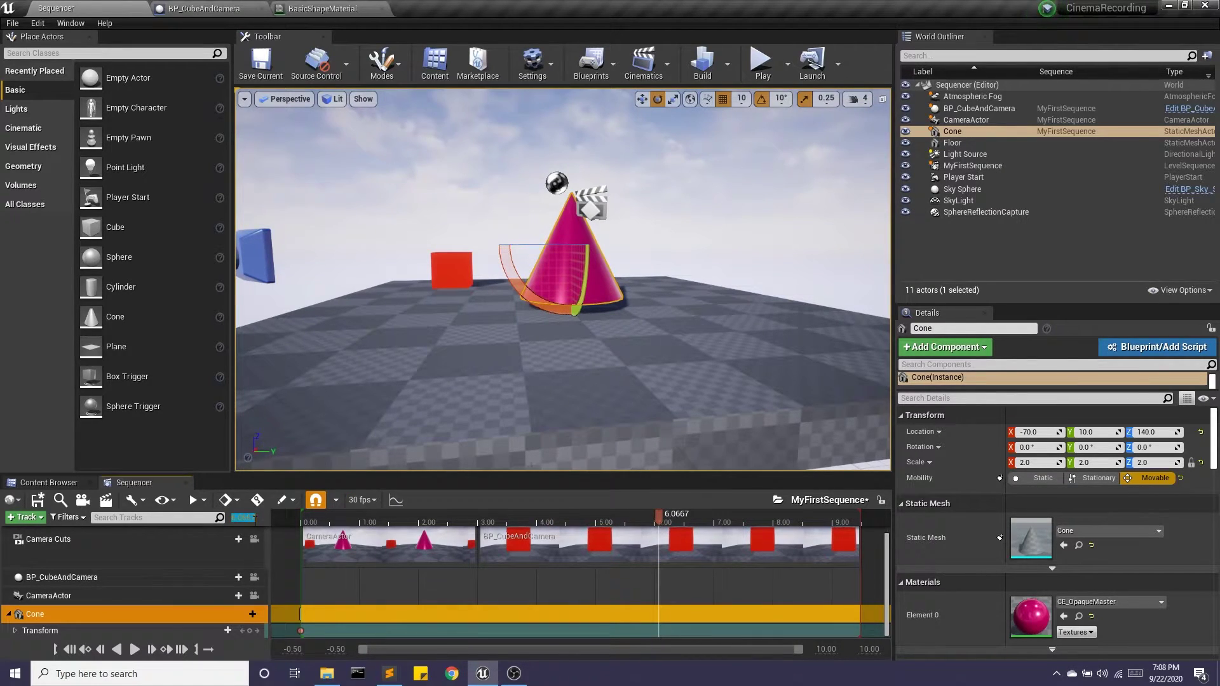
click(255, 520)
text(6)
key(Return)
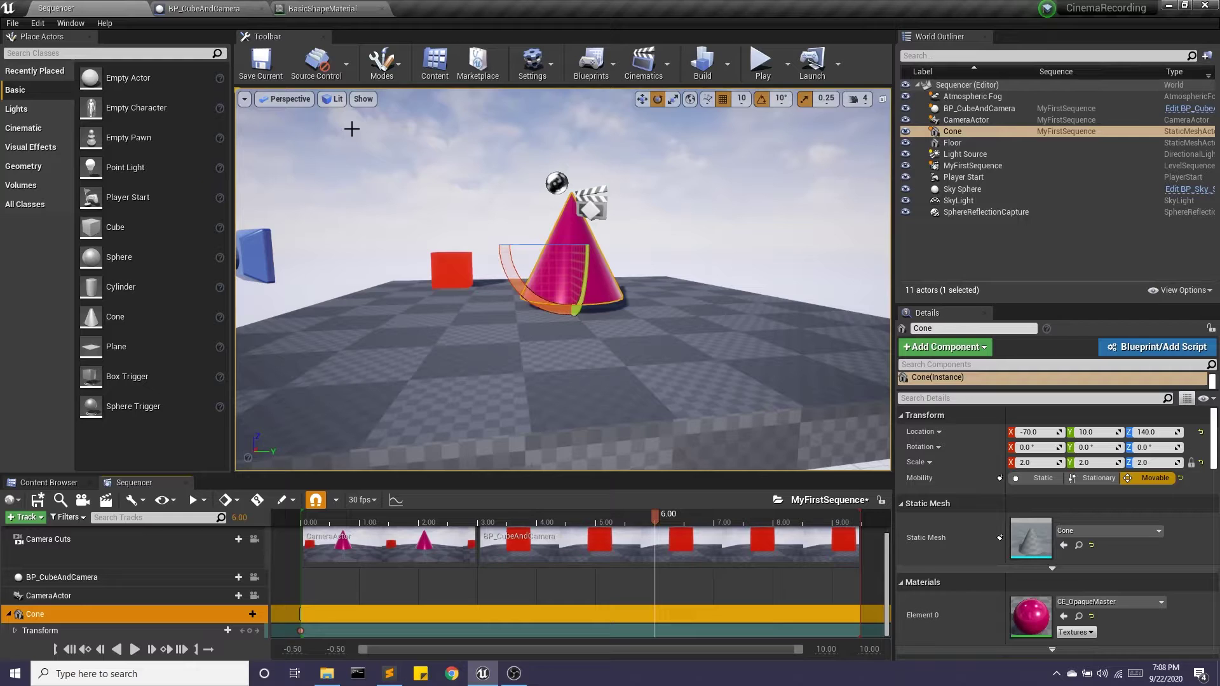
click(641, 100)
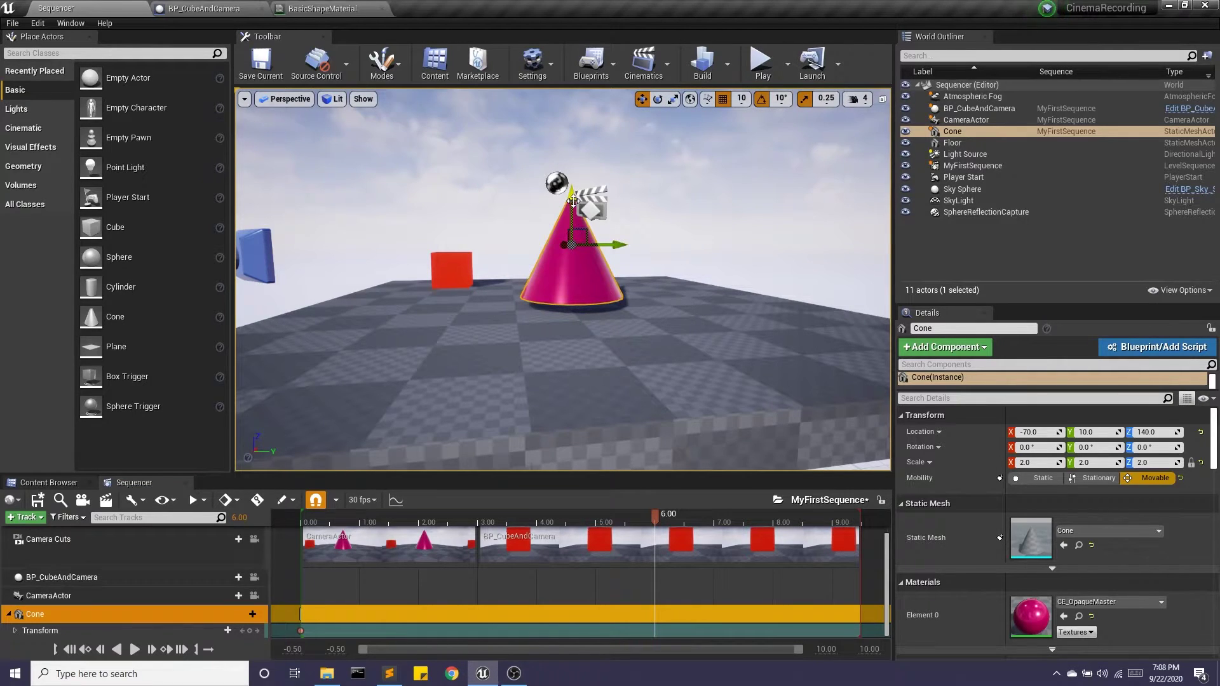
drag(573, 201, 573, 89)
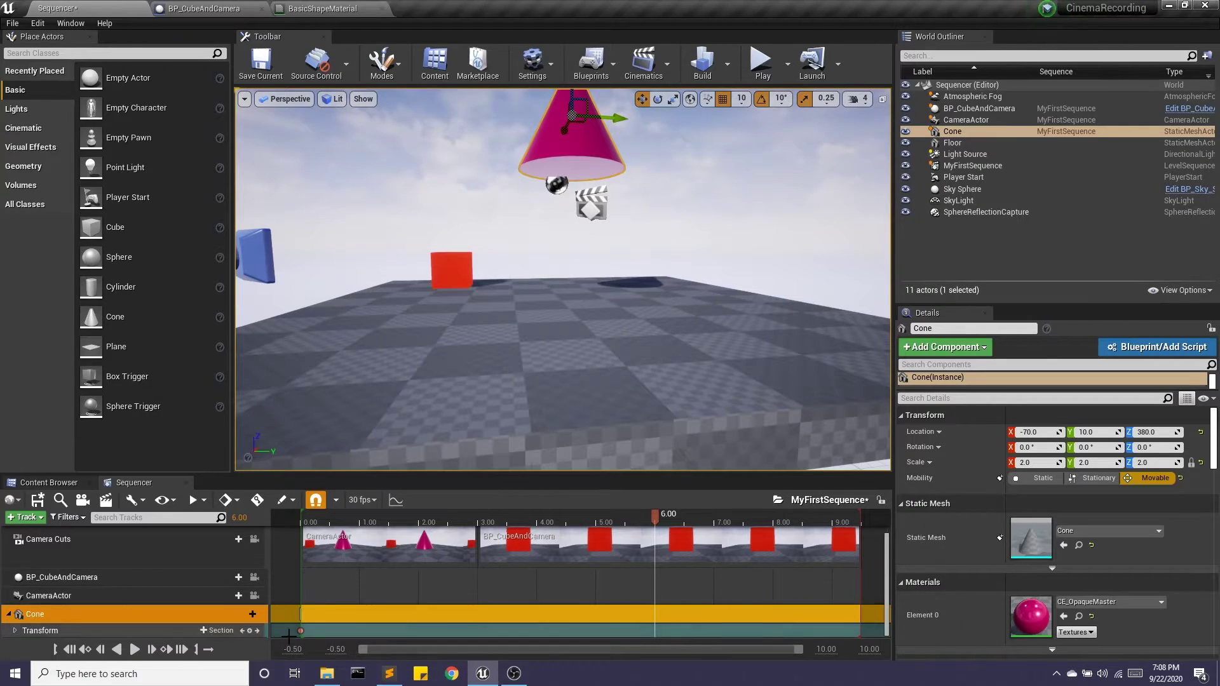
Step: Add a Transform key for the Cone at 6.00 seconds, and save the level with the sequence back at 0.00
click(250, 631)
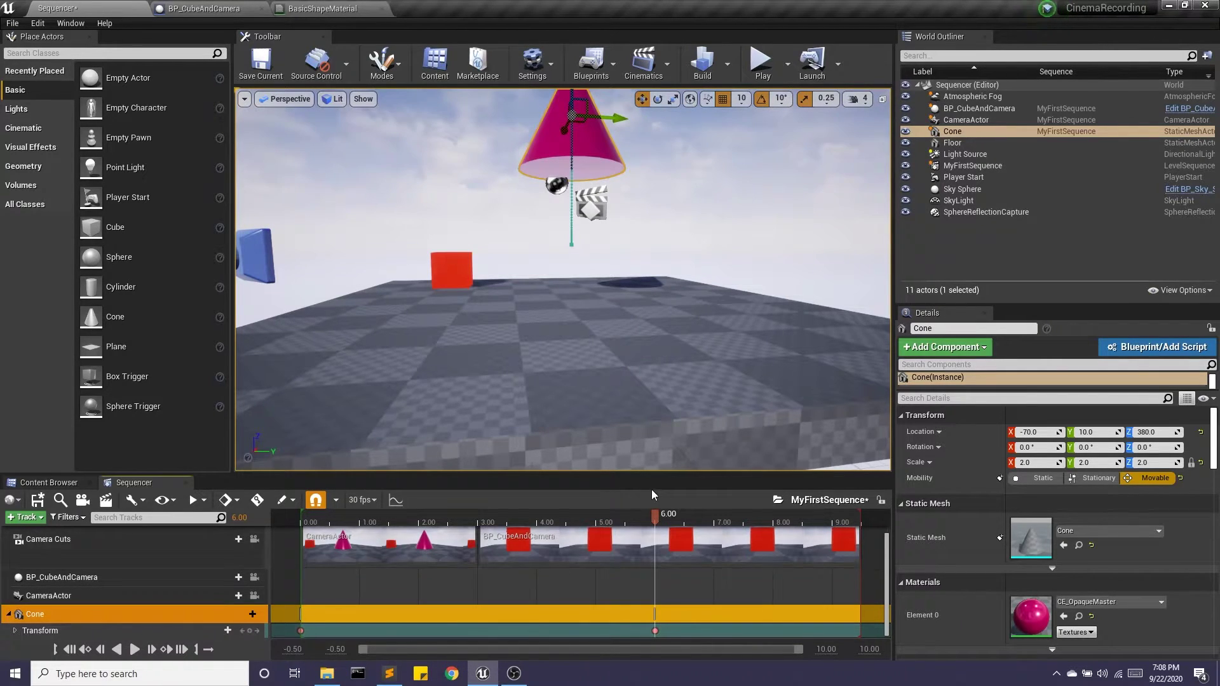
drag(656, 520, 306, 550)
click(261, 61)
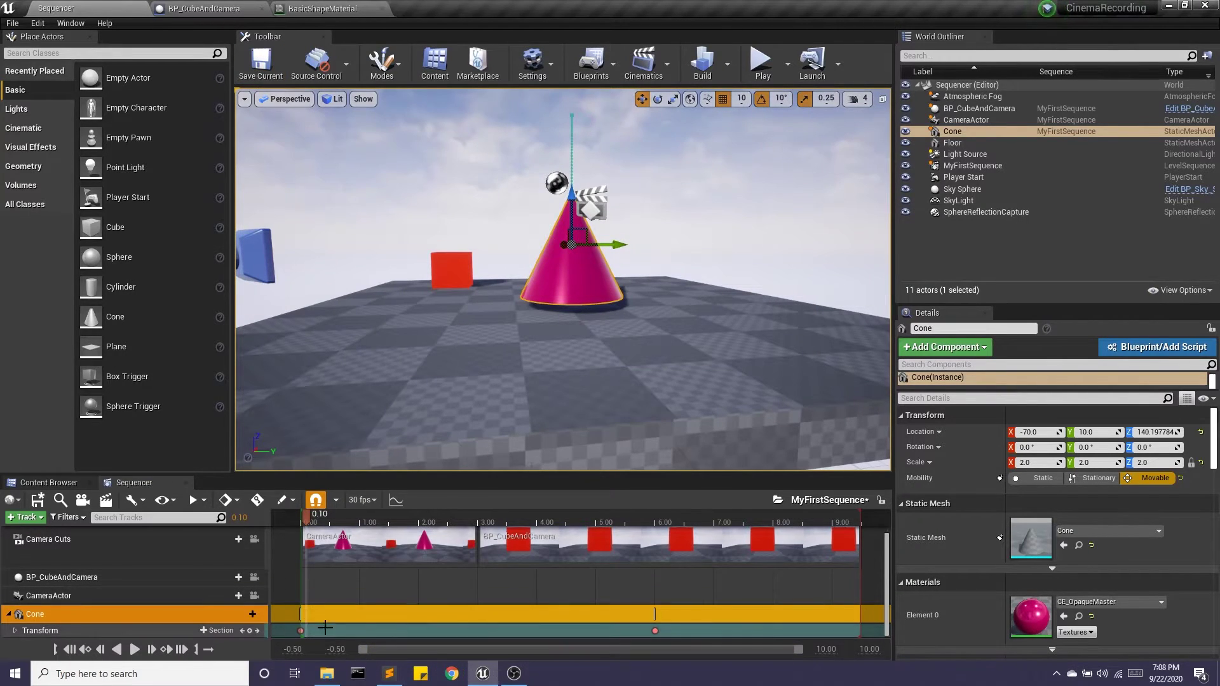
drag(303, 521, 302, 522)
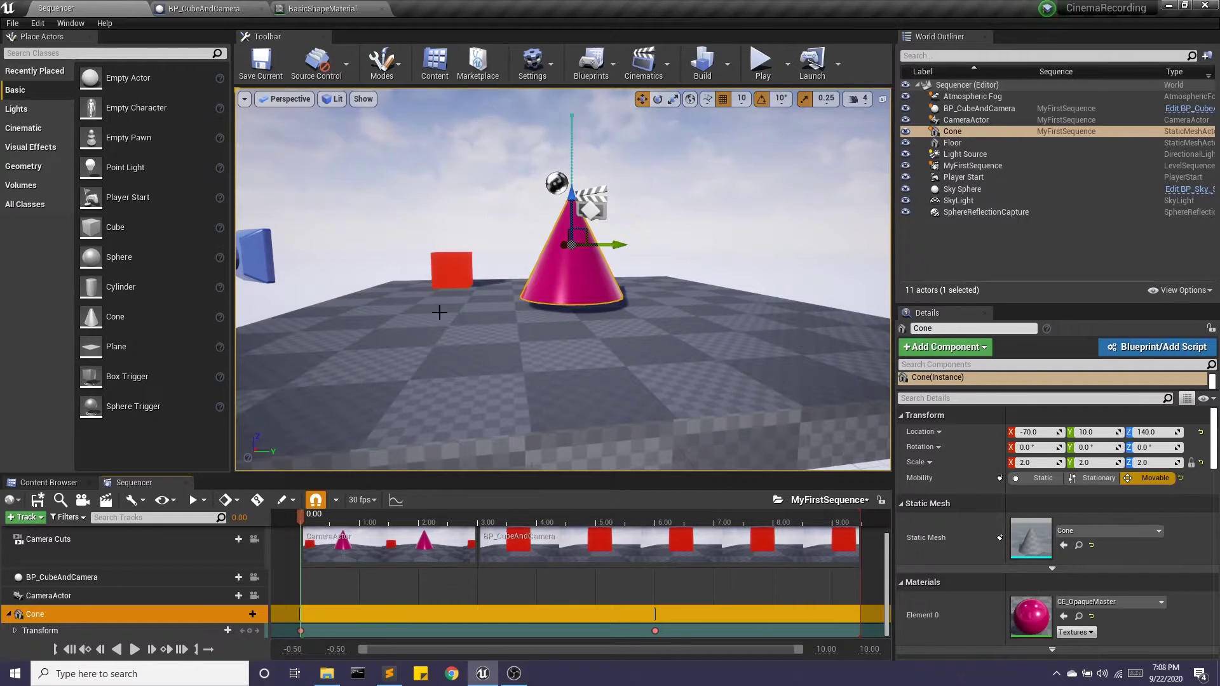
Step: Play the level in the viewport to preview the camera cuts and the rising cone, and stop the simulation
right_drag(439, 311, 572, 400)
click(549, 345)
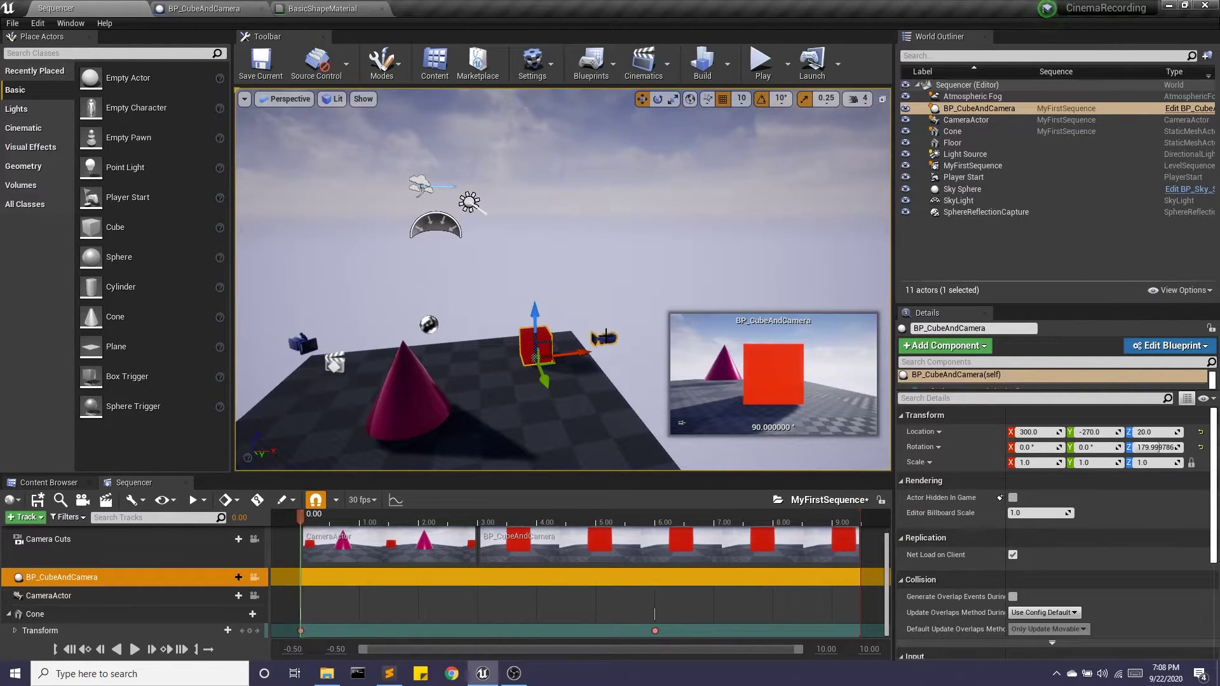
right_drag(389, 462, 440, 435)
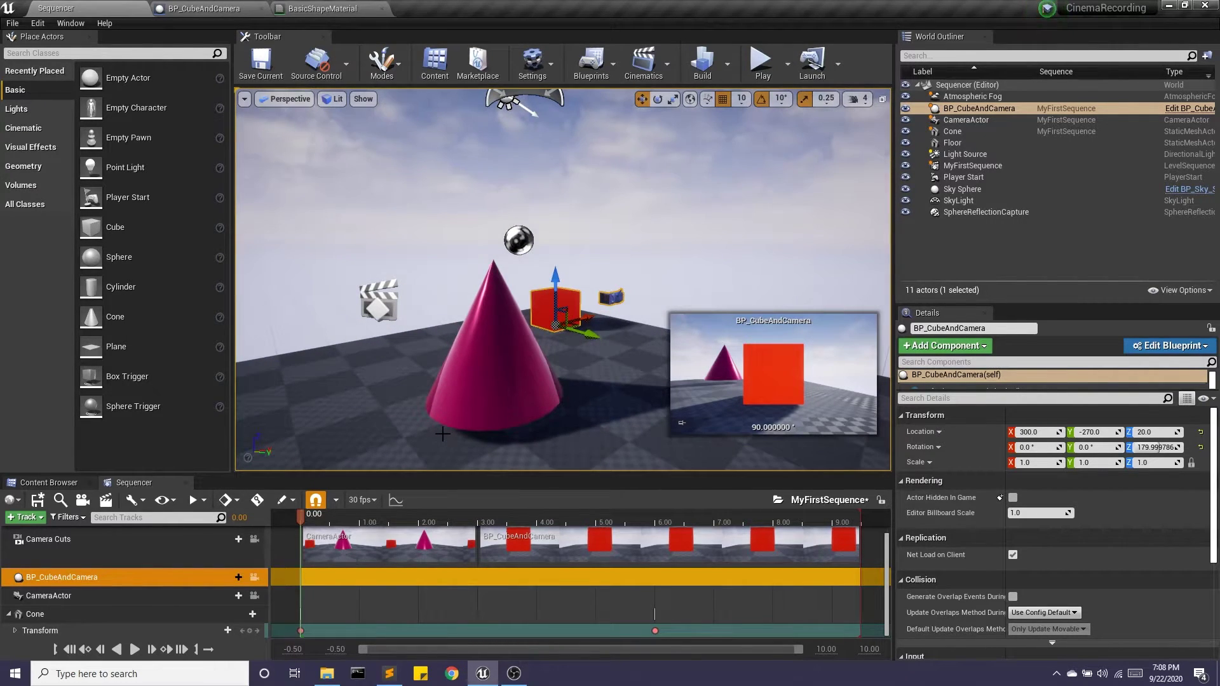
right_drag(442, 433, 458, 399)
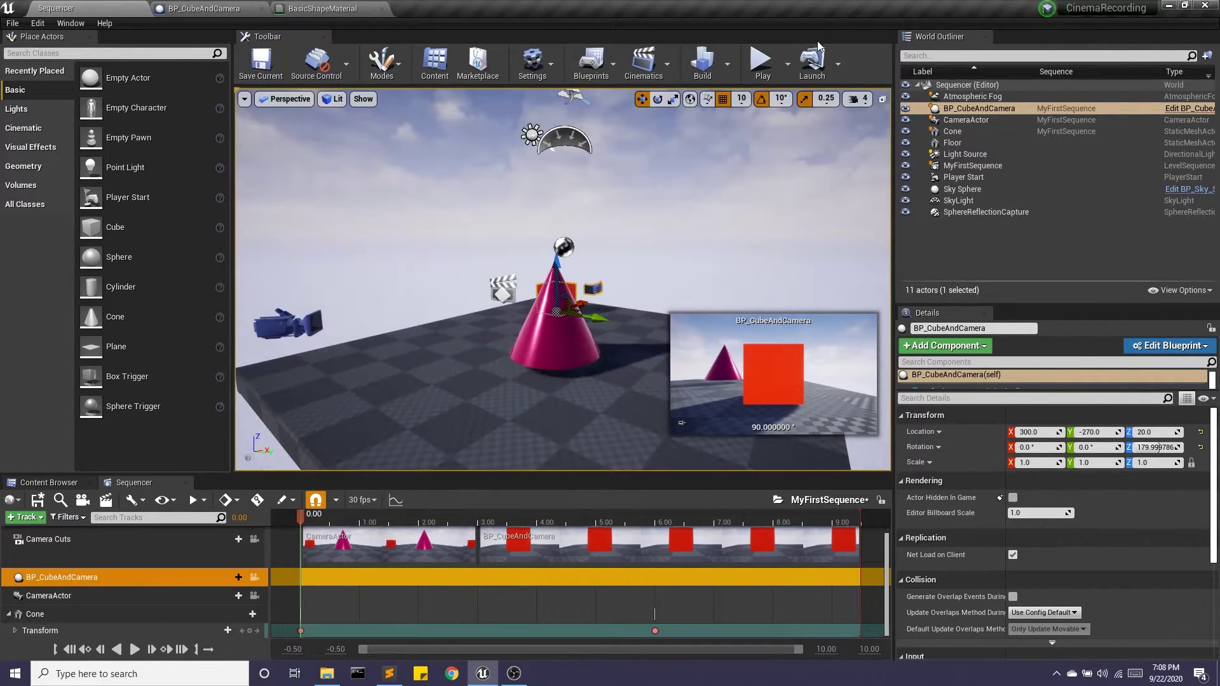
click(967, 96)
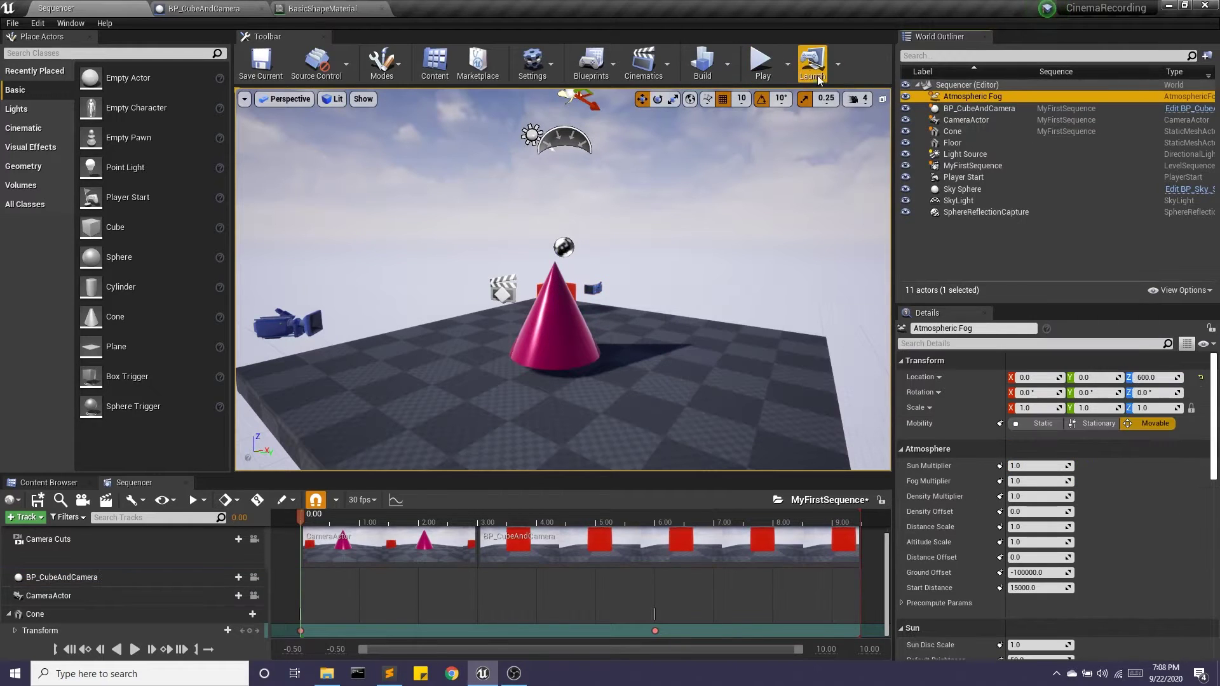
click(758, 58)
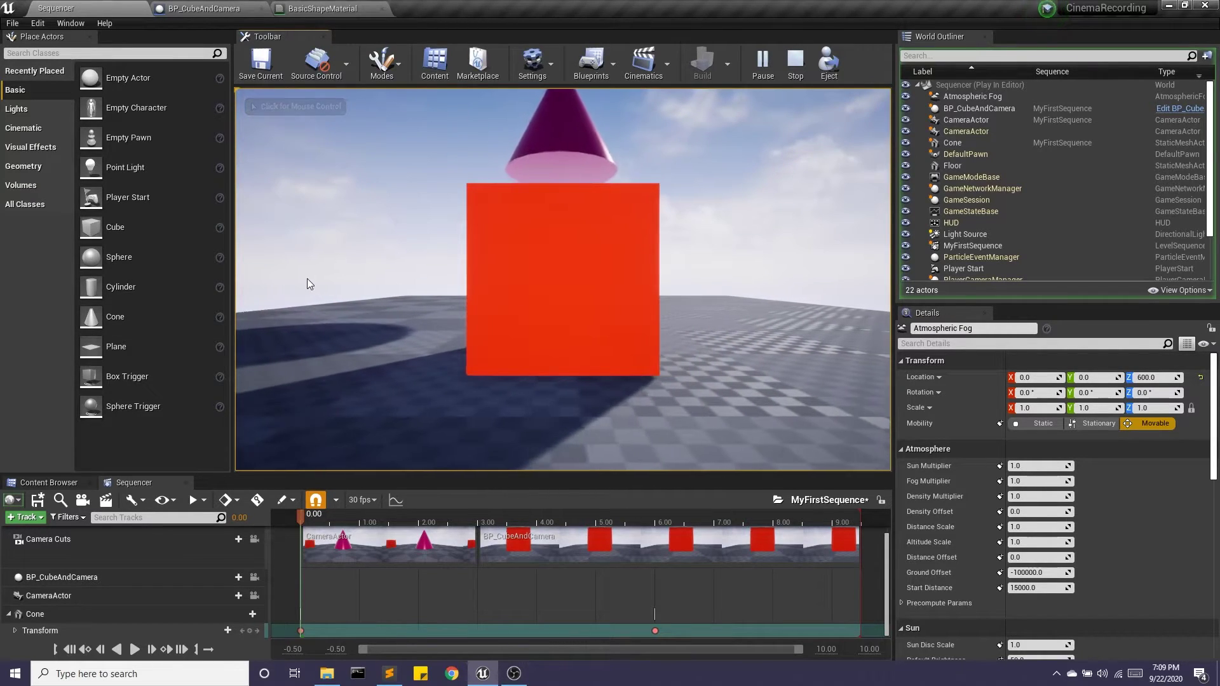
click(795, 61)
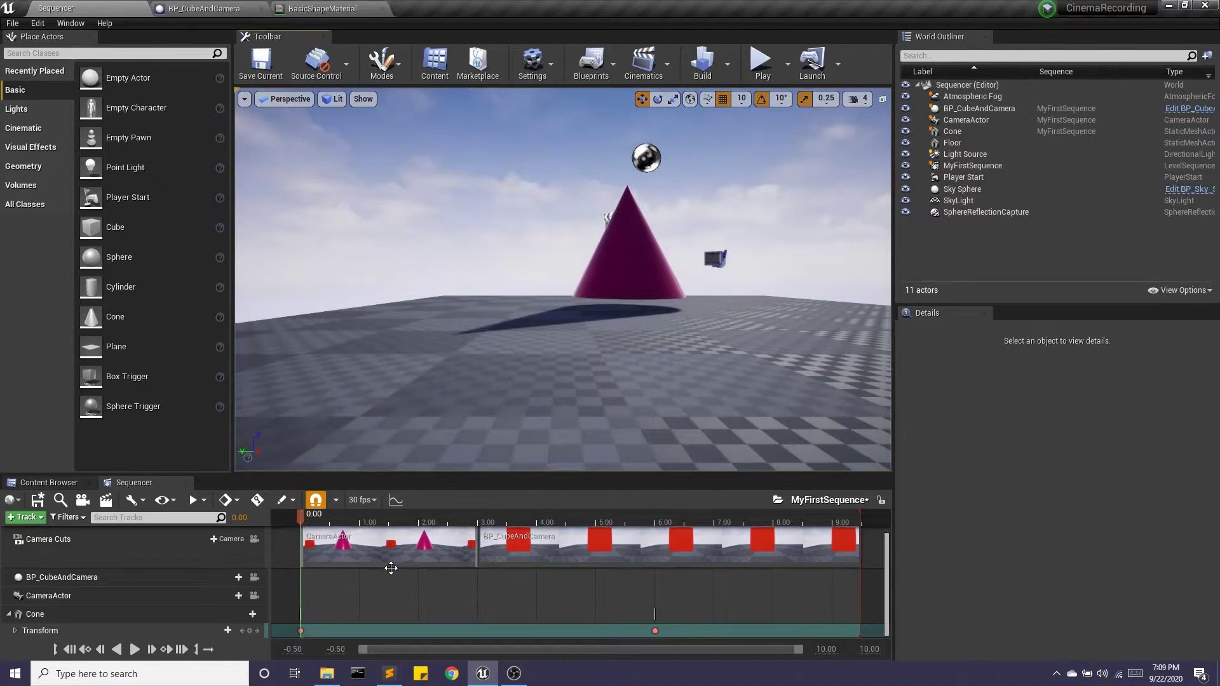
Step: Place a Point Light just above the floor beside the cone
click(31, 112)
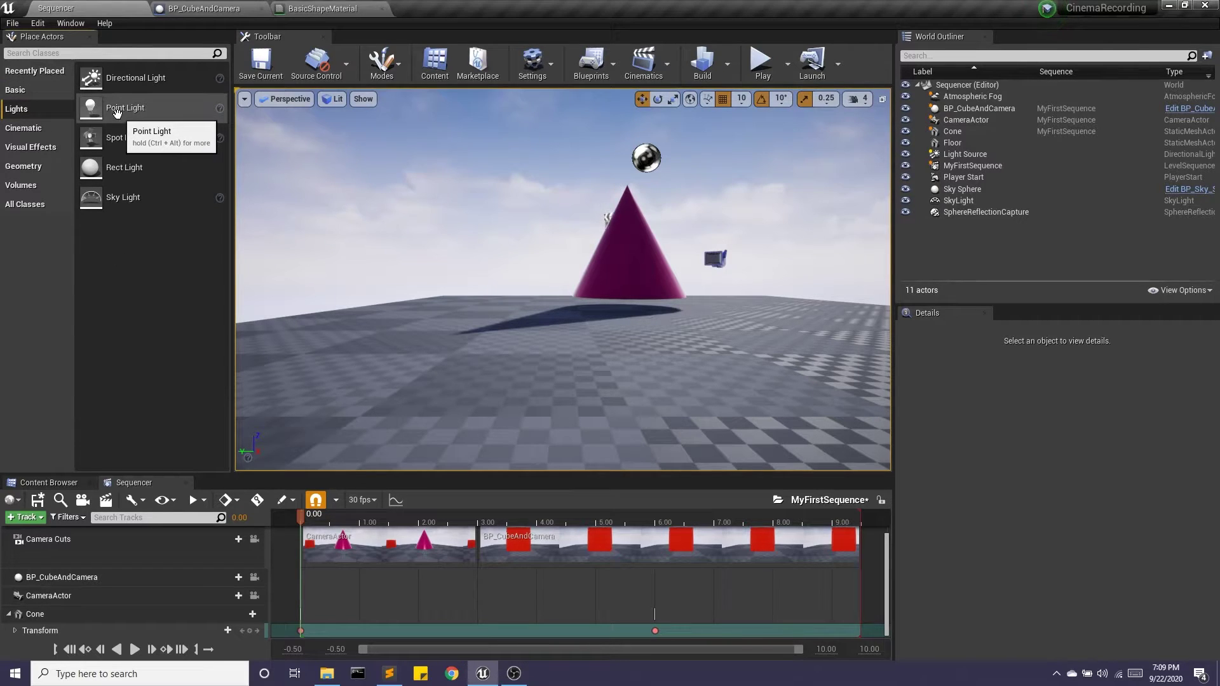
right_drag(375, 356, 439, 372)
drag(138, 110, 746, 326)
key(f)
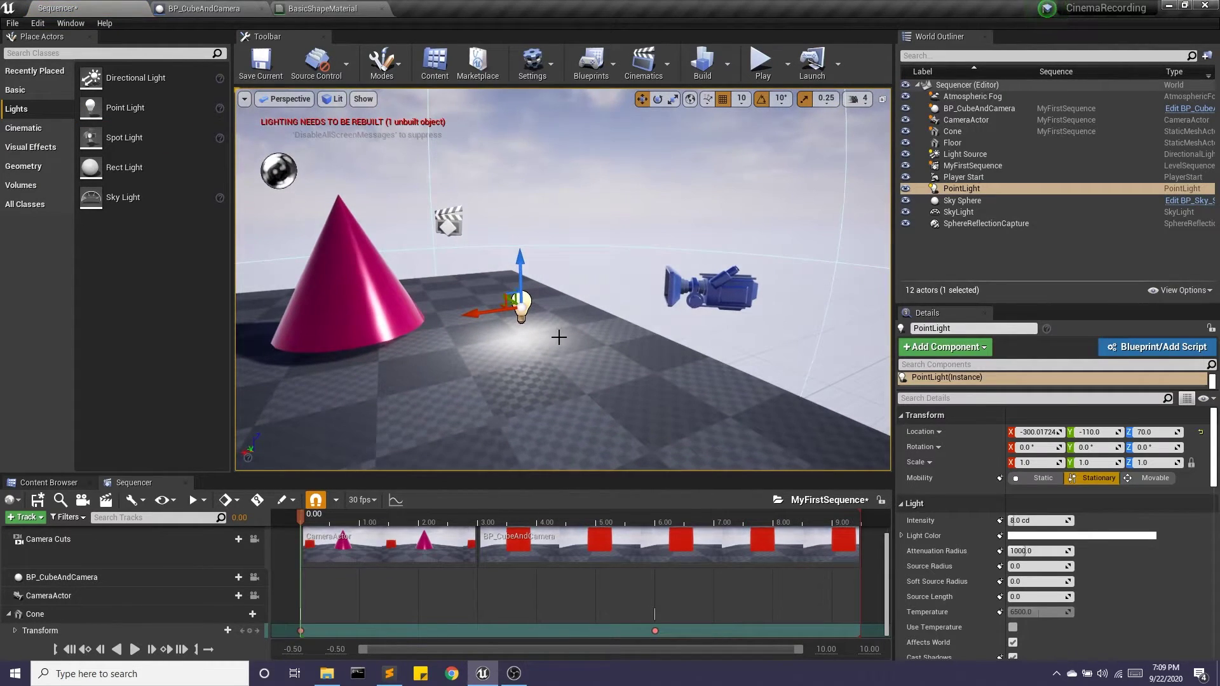
Step: Move the point light in front of the cone to about X -190, Y -130, checking it against CameraActor's preview
mouse_move(667, 362)
right_down()
mouse_move(585, 363)
mouse_move(667, 362)
right_up()
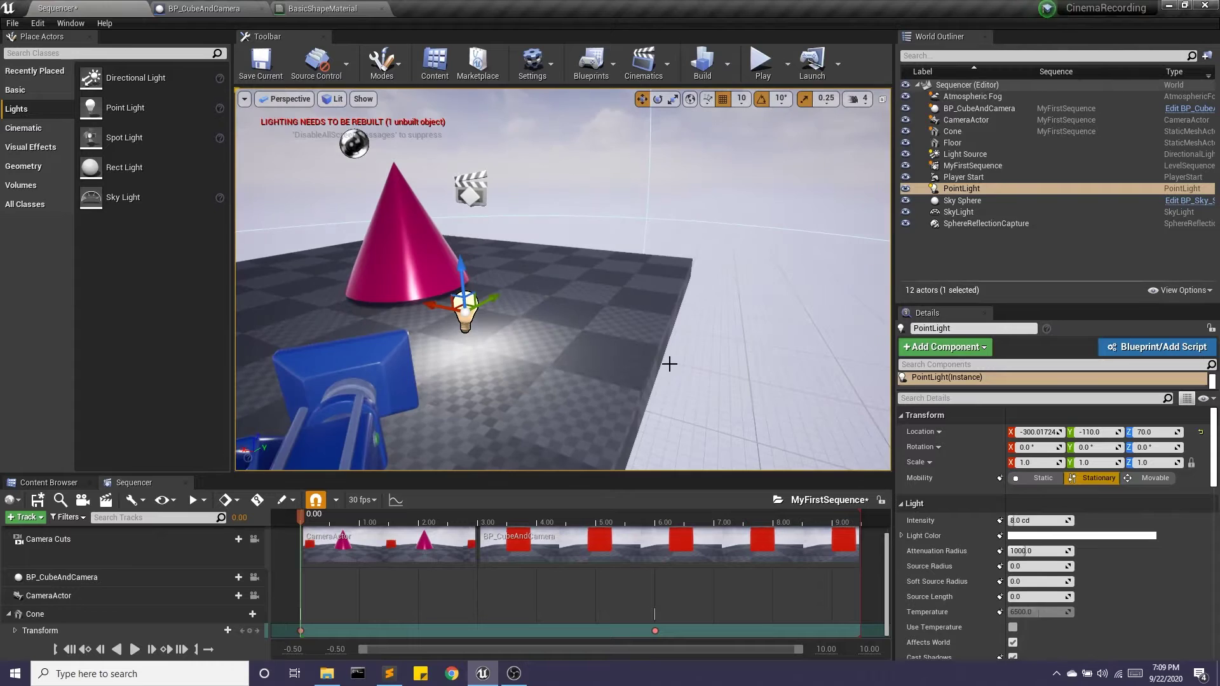
drag(489, 307, 359, 313)
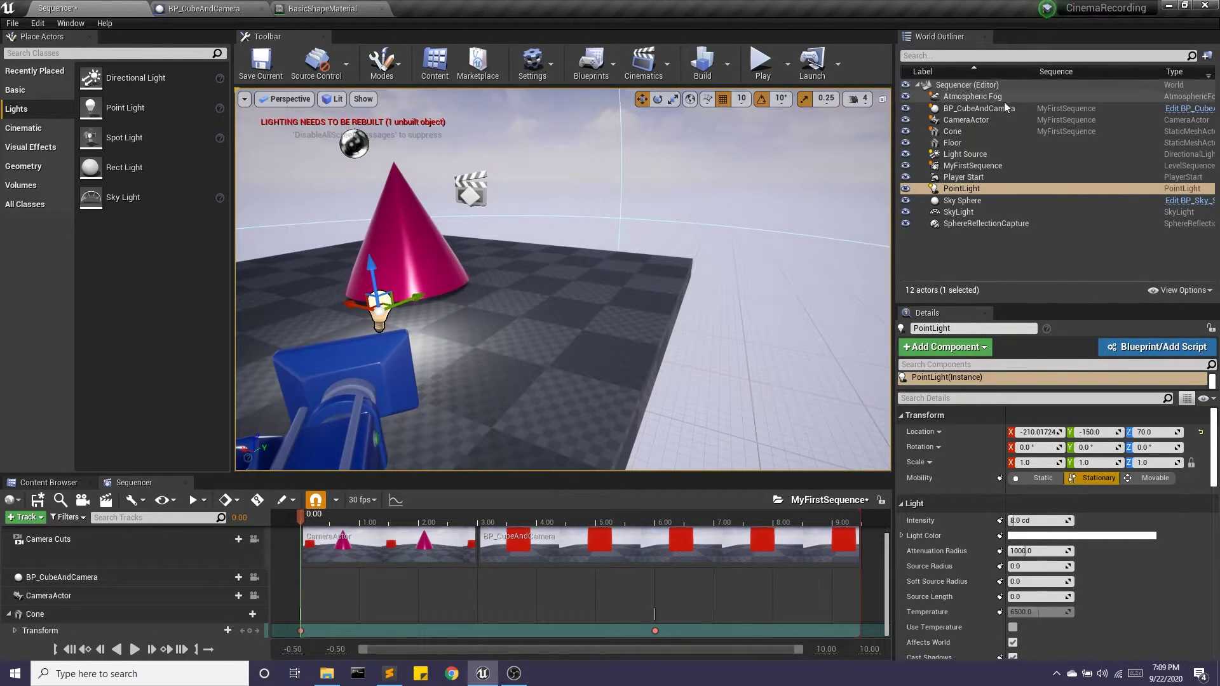
click(975, 119)
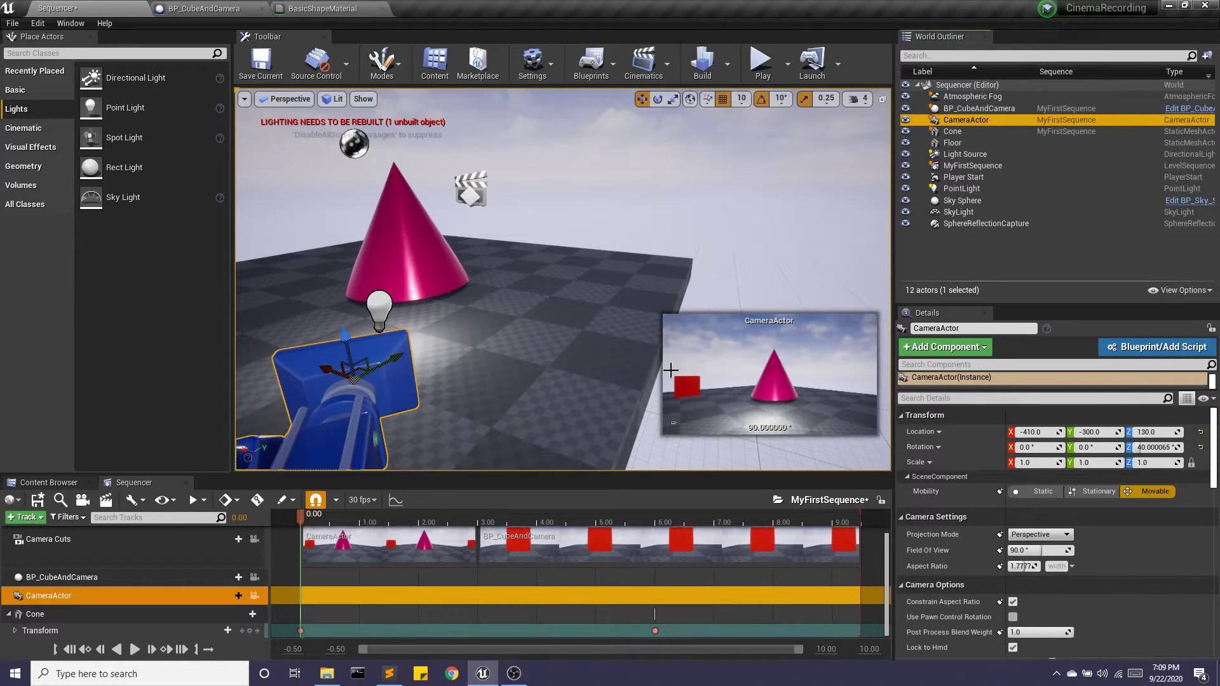
click(381, 312)
drag(348, 304, 357, 294)
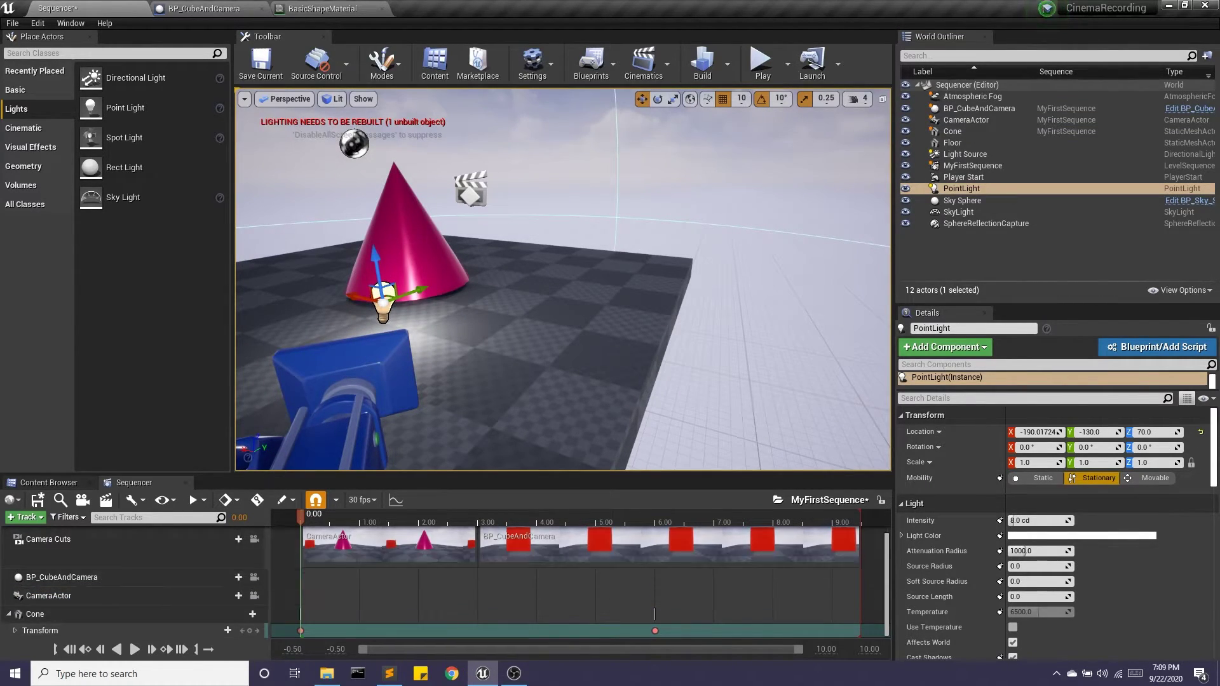
Step: Add the existing PointLight to MyFirstSequence and key its Intensity at 0.0 at 0.00 seconds
click(26, 517)
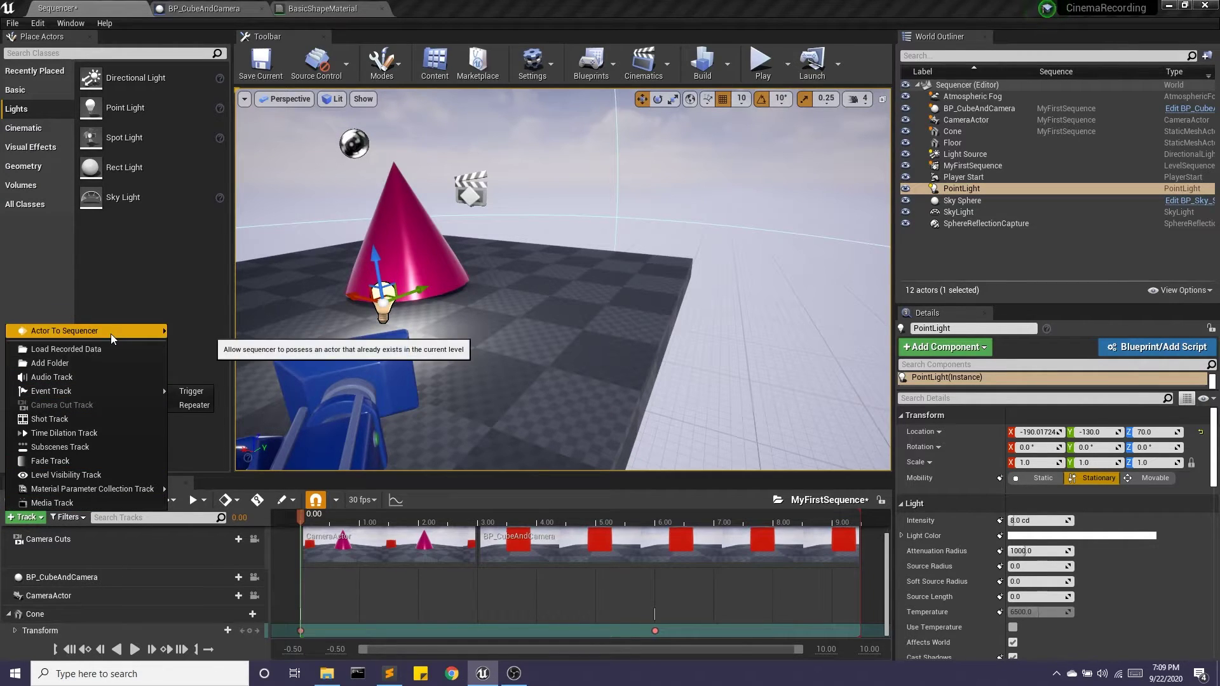
mouse_move(111, 333)
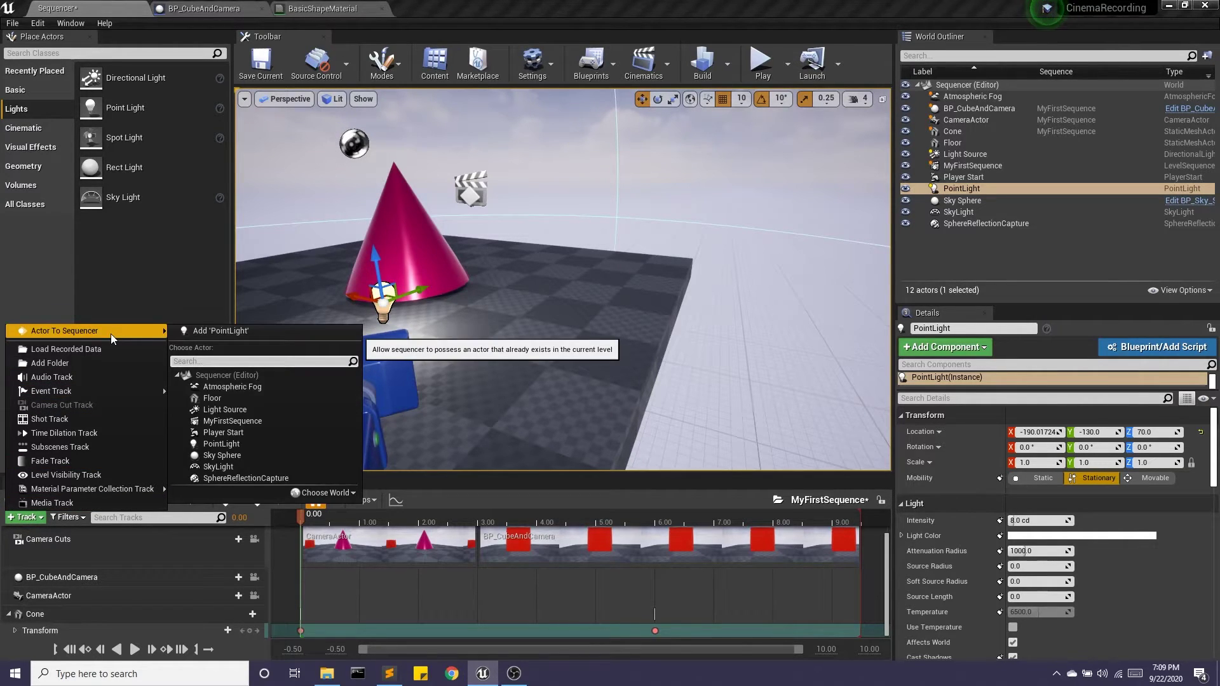
click(246, 444)
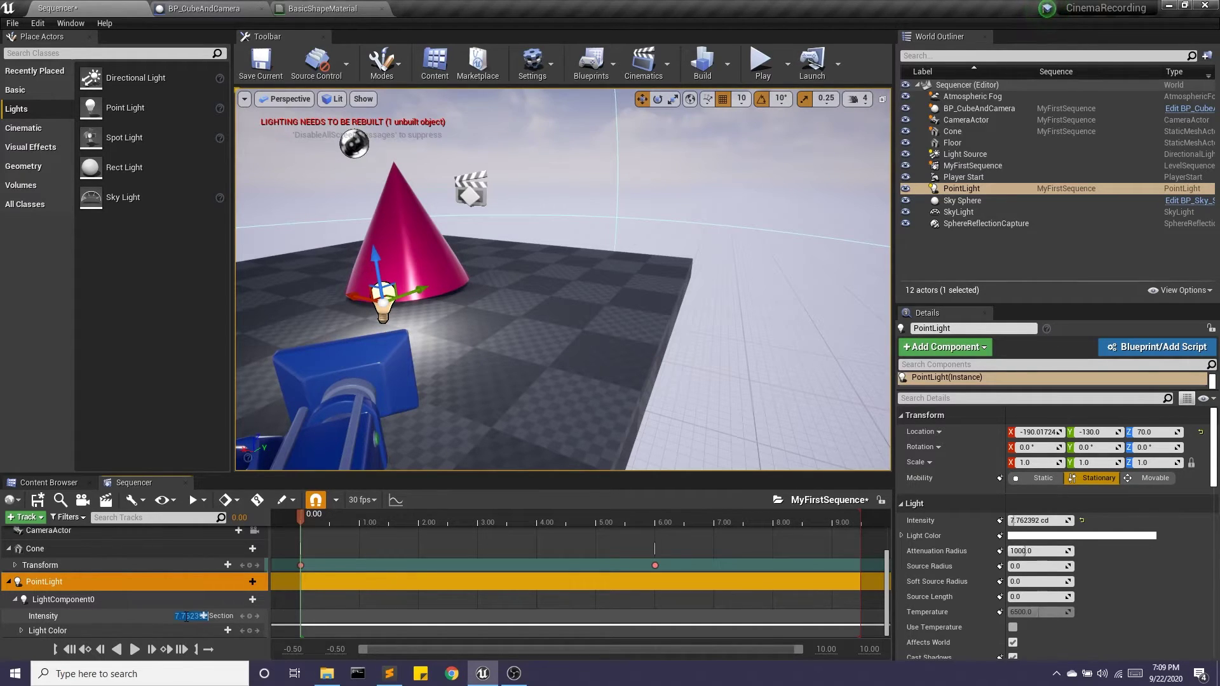
key(Return)
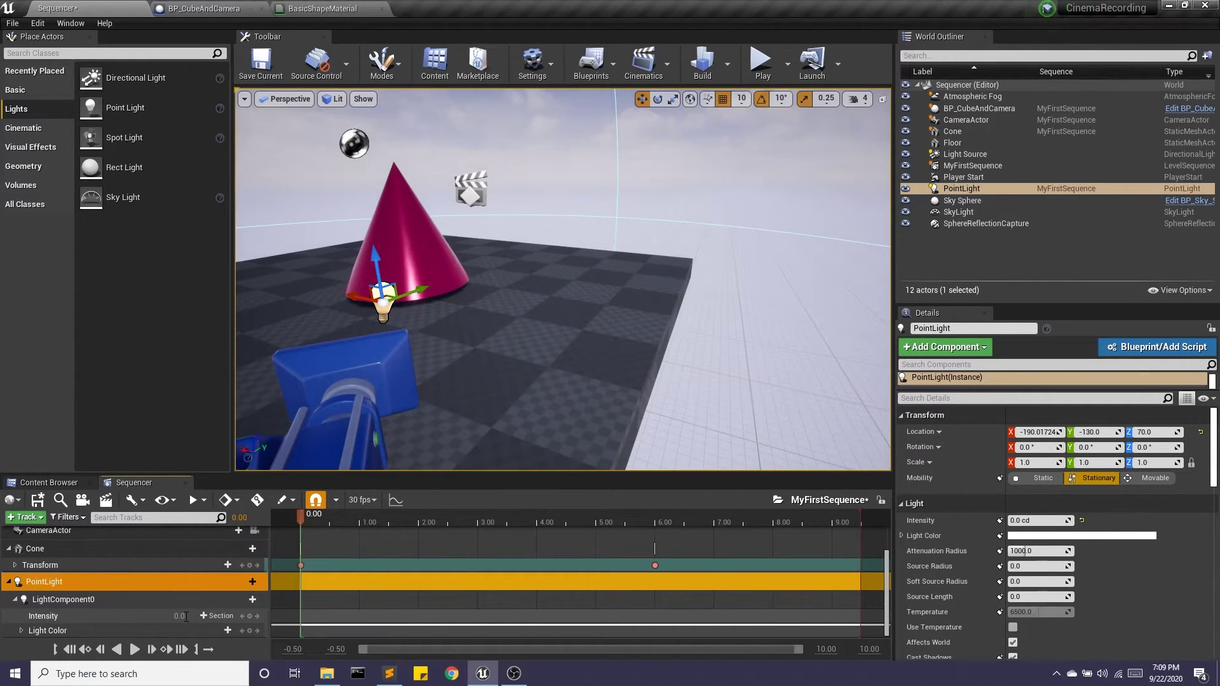
click(250, 616)
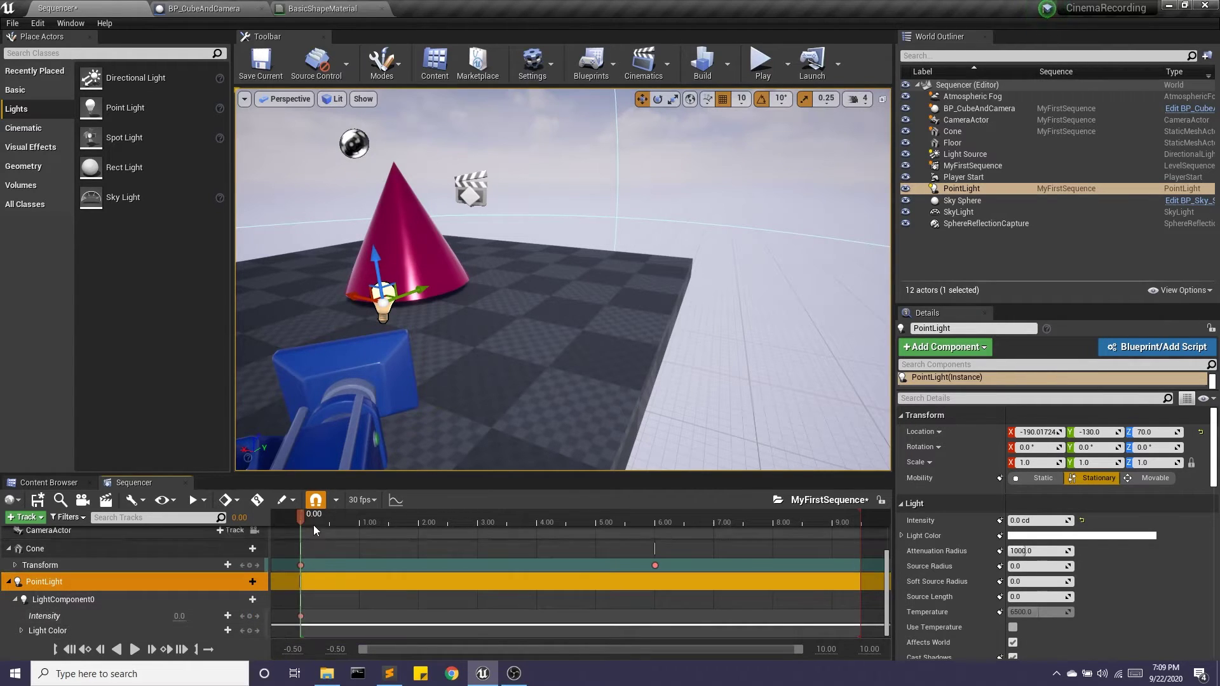
Step: Add an Intensity key for the PointLight at 6.00 seconds and set its value to 40
drag(300, 512, 655, 532)
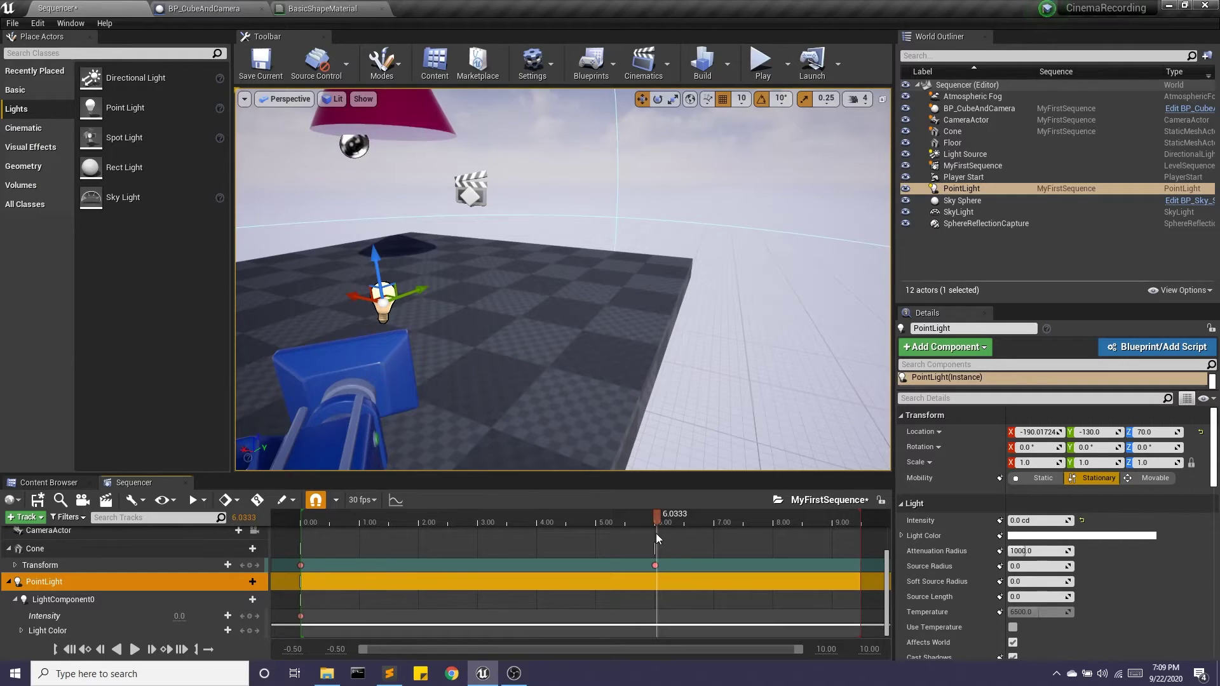
click(250, 618)
click(181, 615)
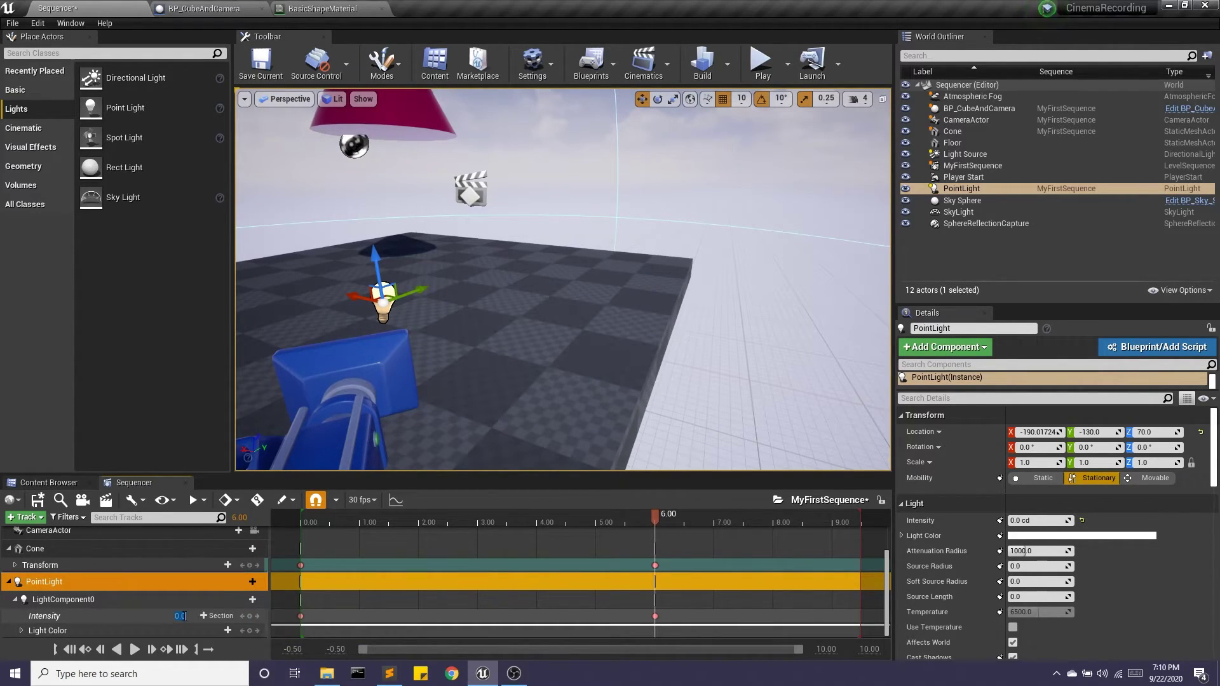
text(40)
key(Return)
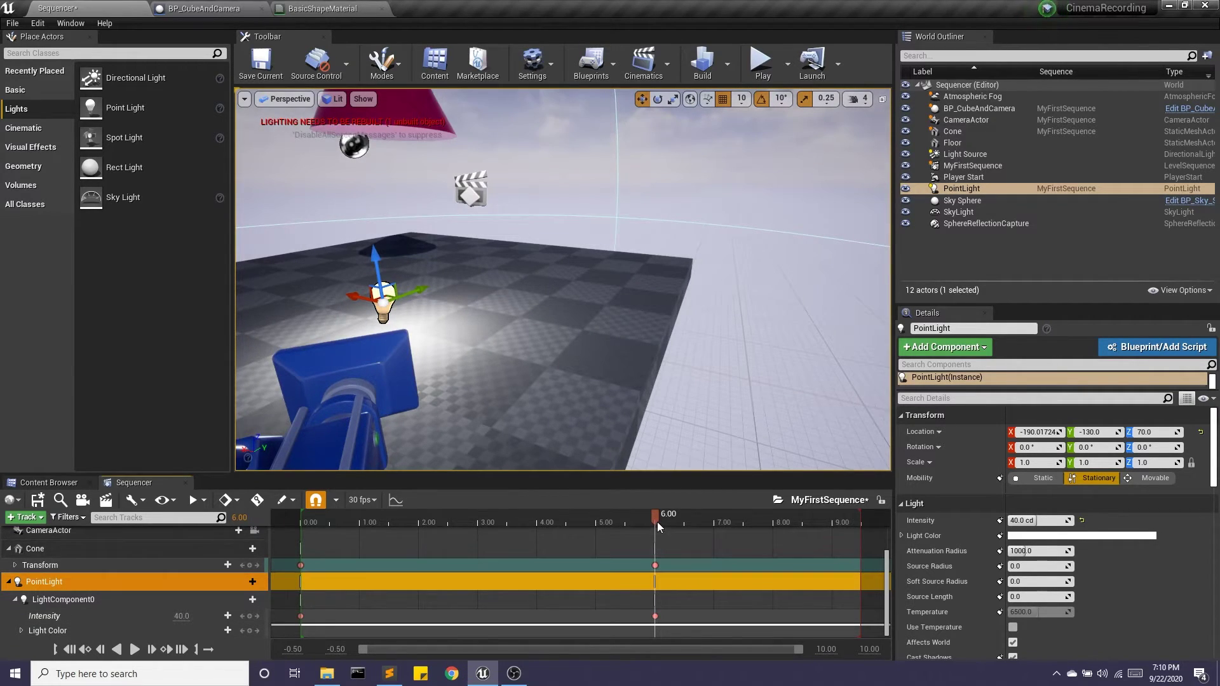
Step: Scrub MyFirstSequence back to its start to check the light's fade, and save the level
click(605, 521)
drag(605, 521, 311, 520)
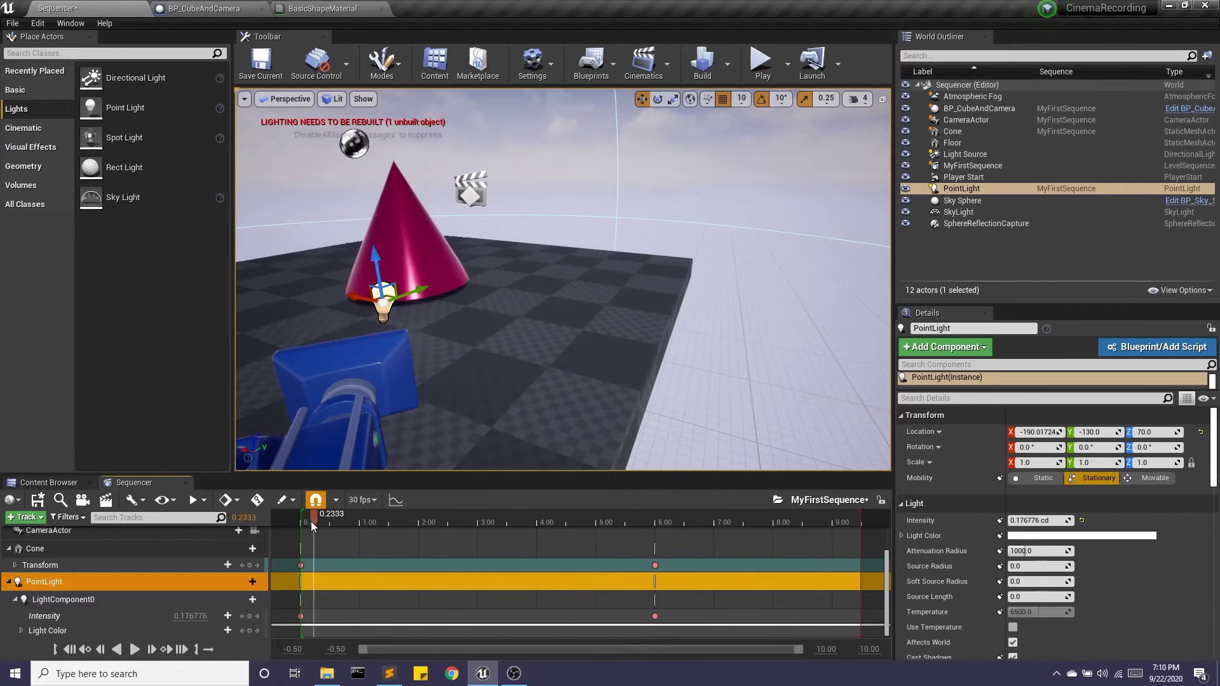
click(265, 65)
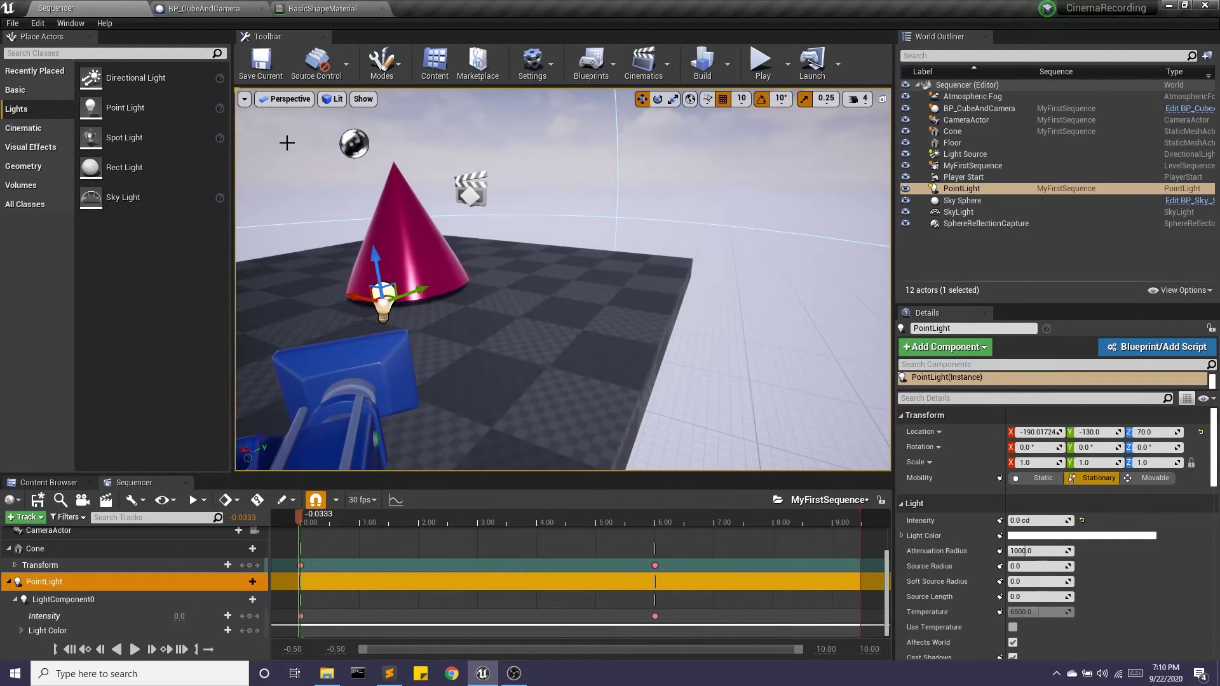
Step: Play the level to preview the cone and light animation together, and stop the simulation
click(762, 64)
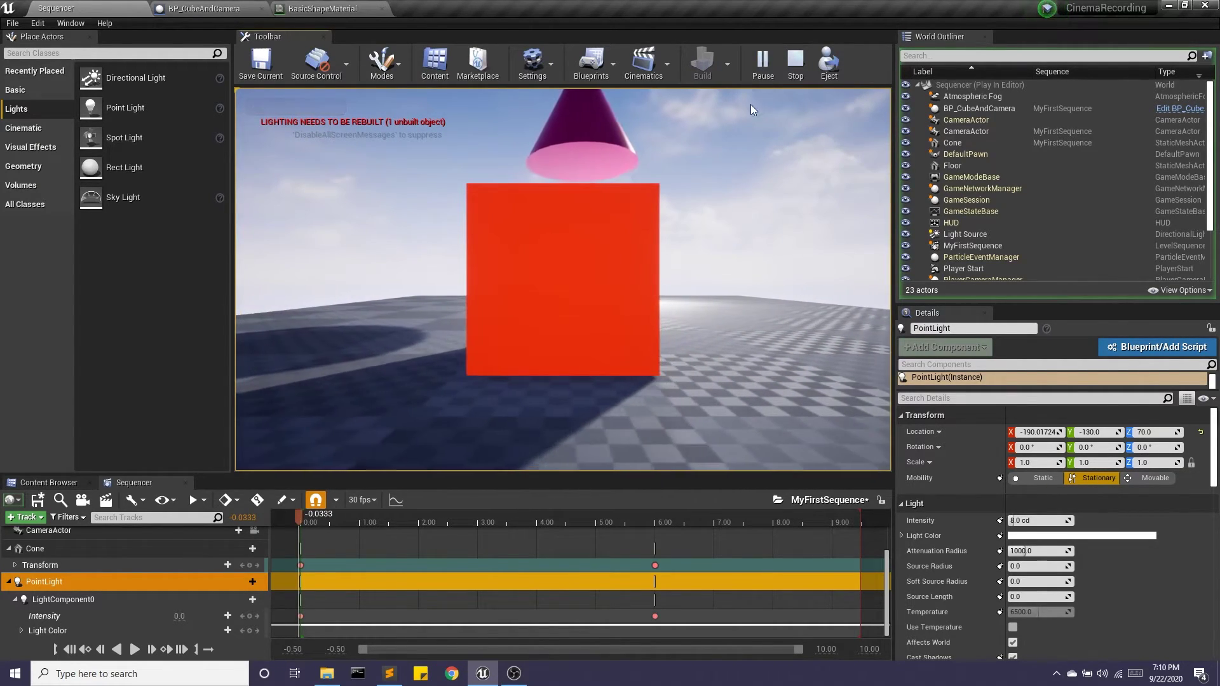
click(797, 63)
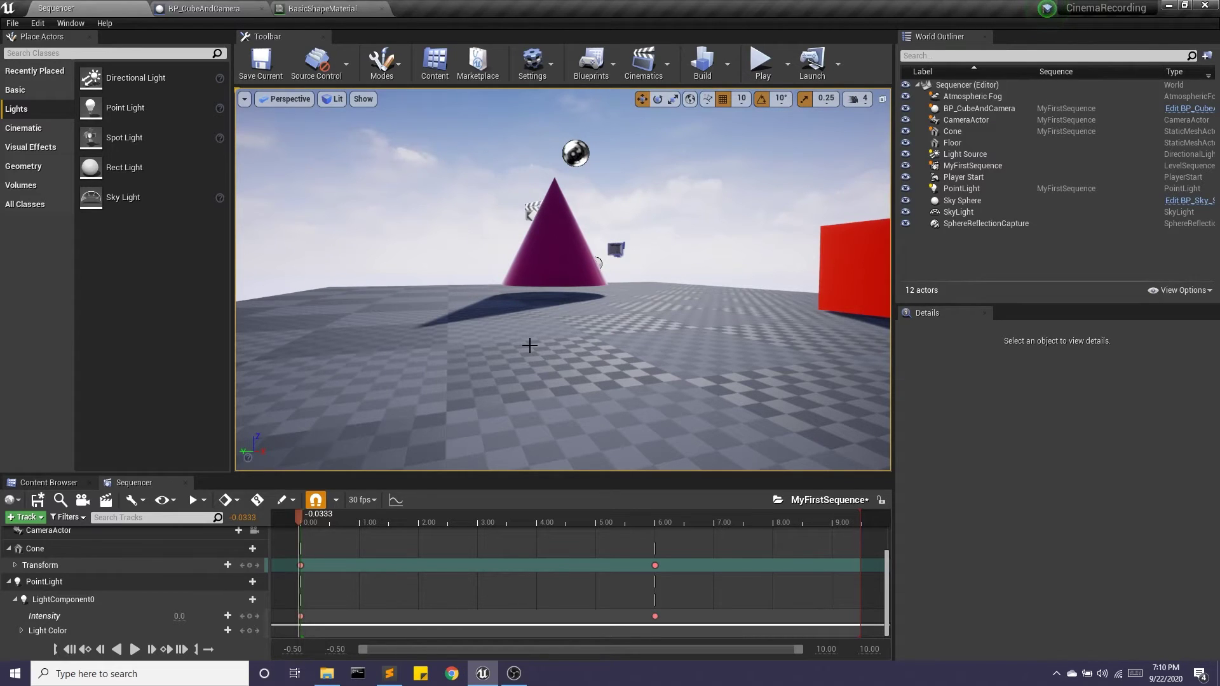
middle_drag(517, 391, 520, 419)
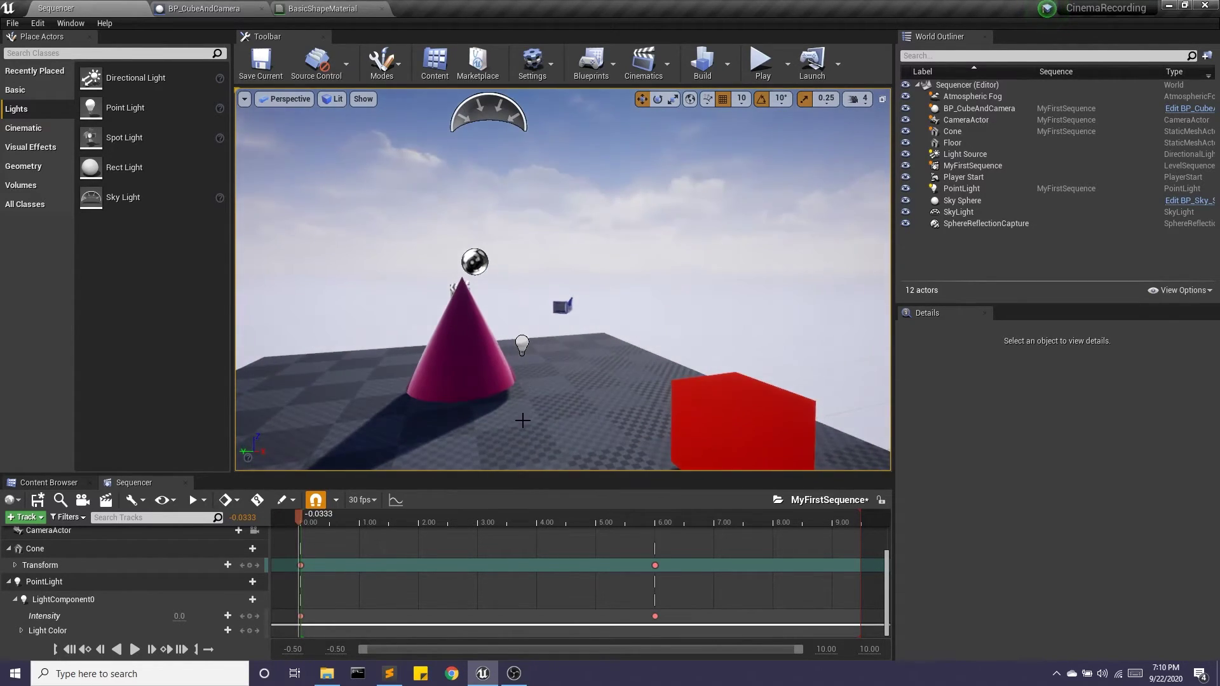
right_drag(520, 419, 532, 424)
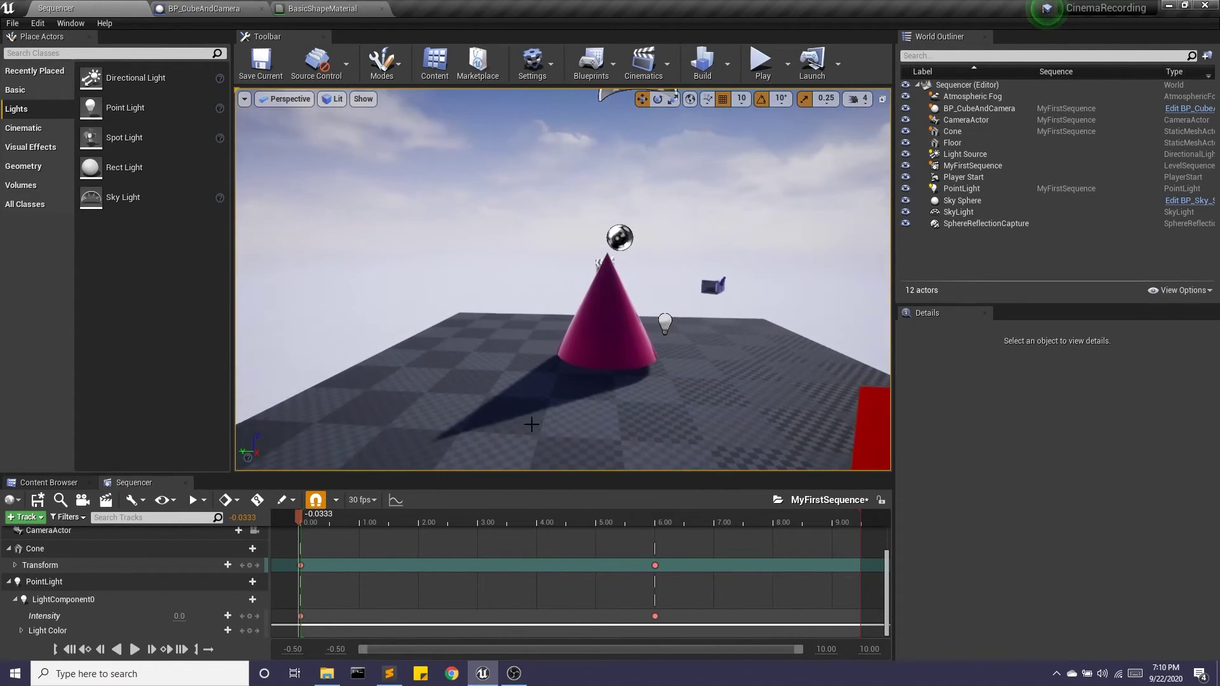
Step: Open the movie render settings for MyFirstSequence and set the image output format to Image Sequence (png)
click(106, 507)
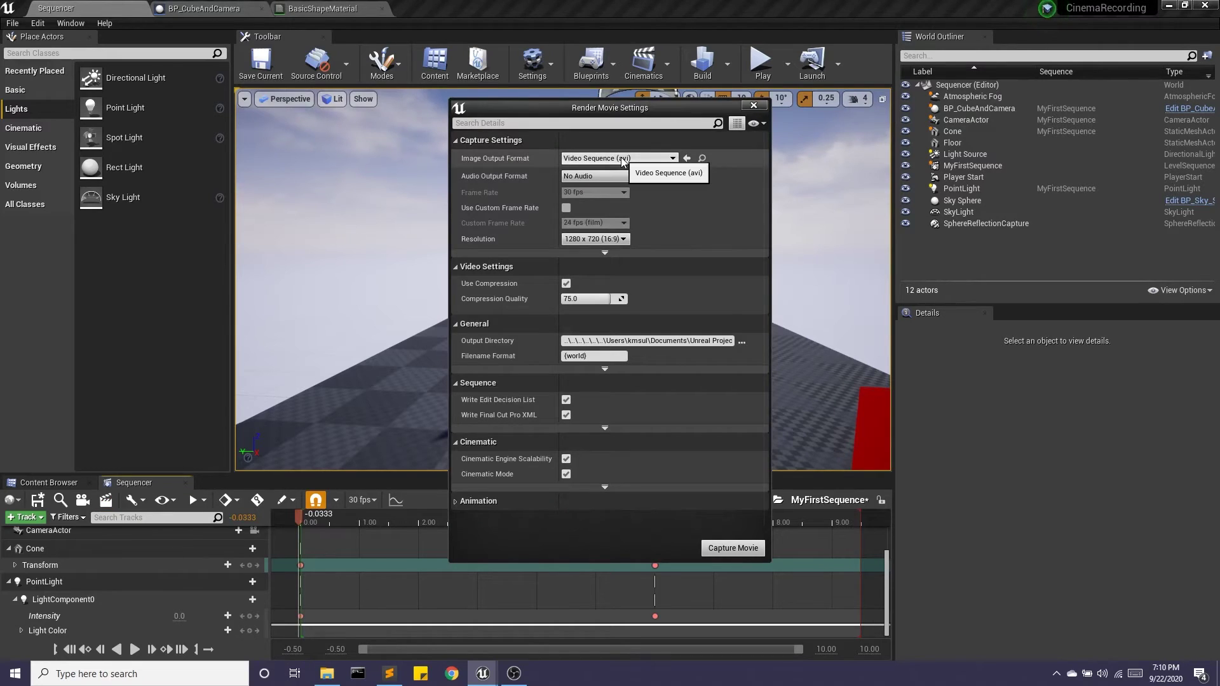
click(622, 158)
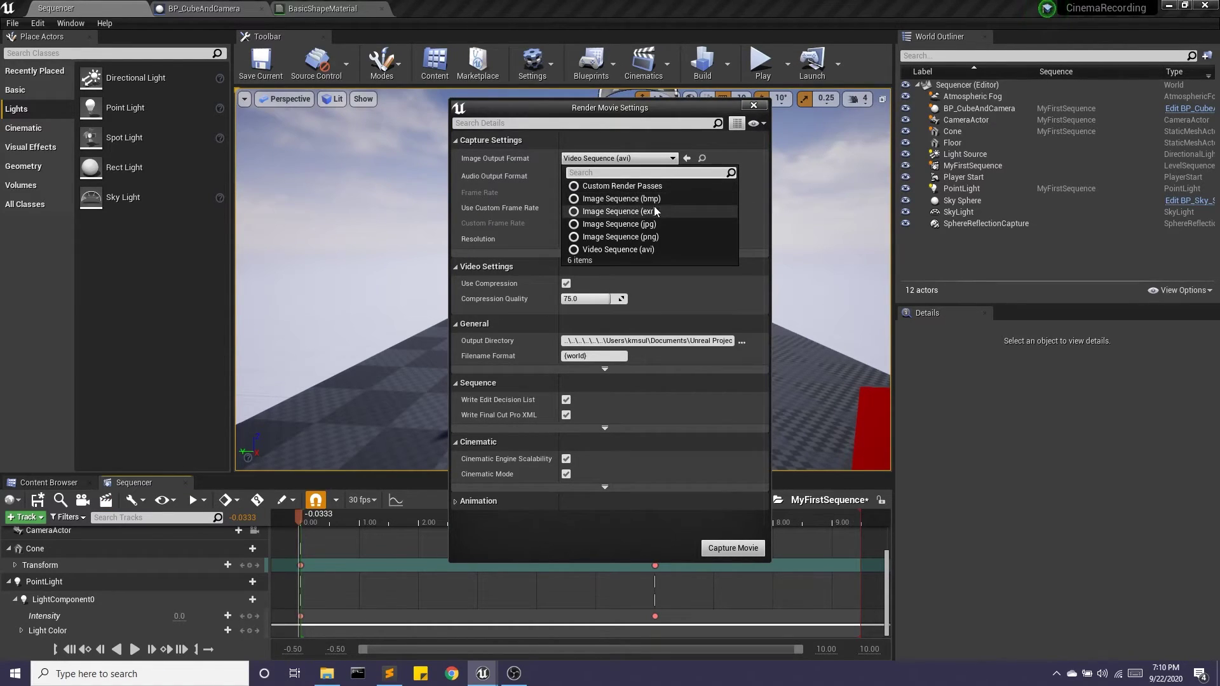
click(616, 239)
click(615, 239)
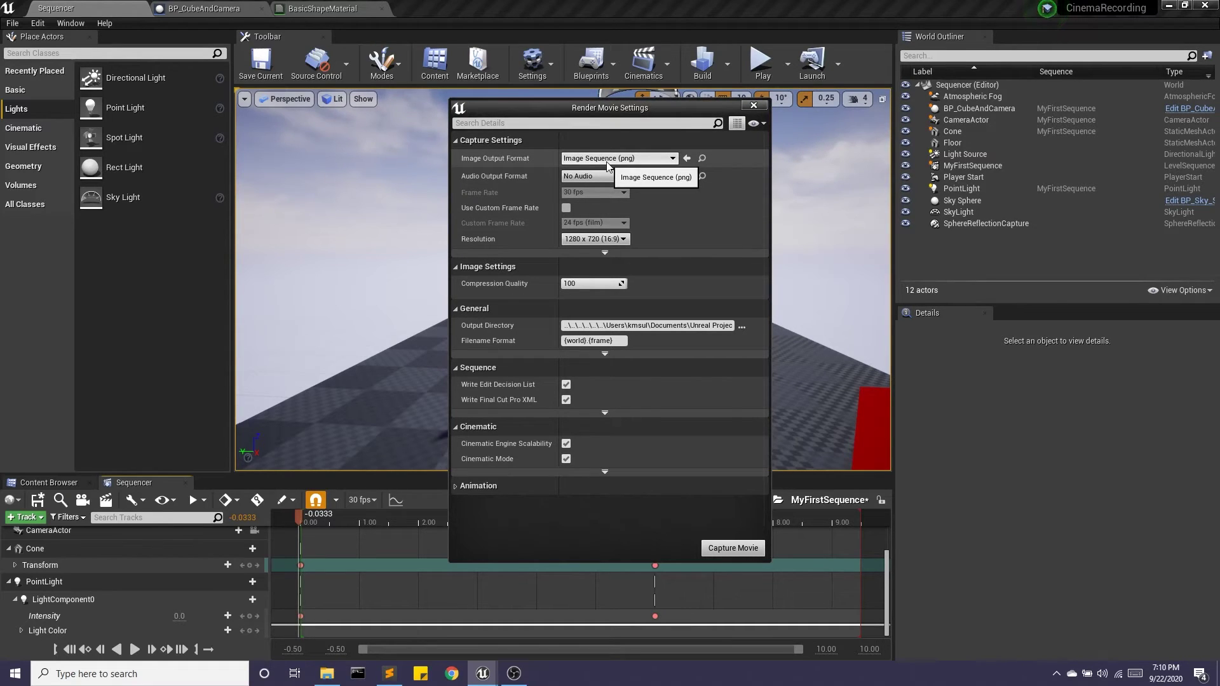
click(607, 161)
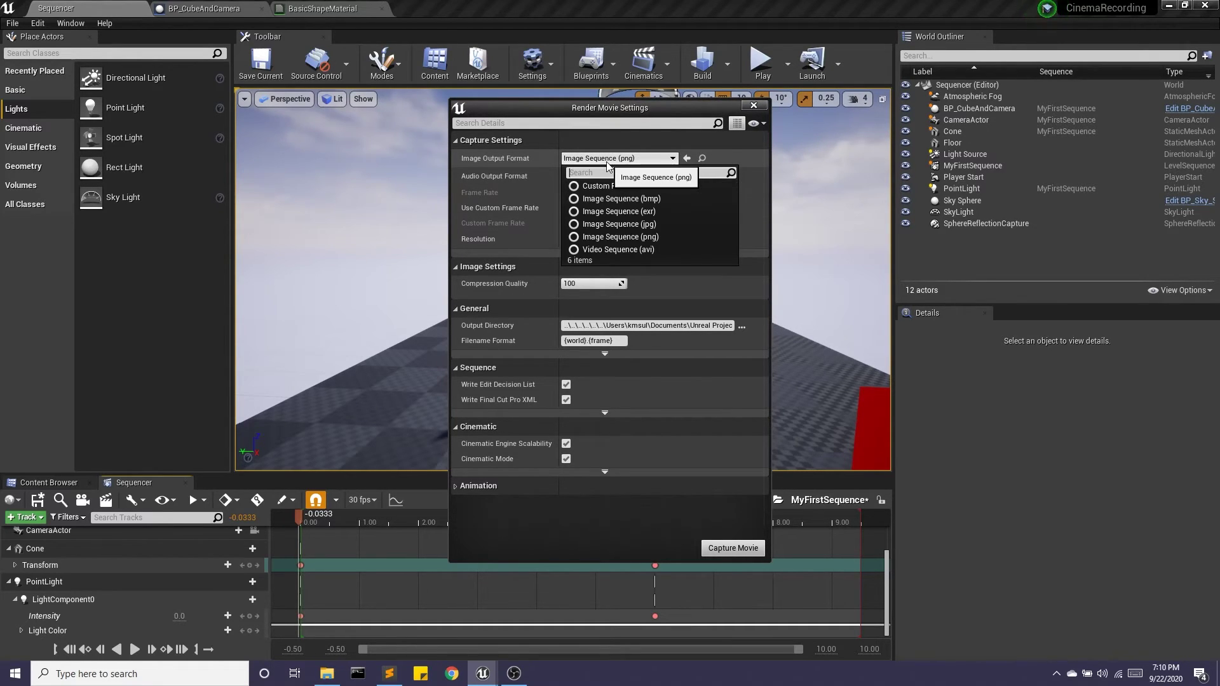
click(640, 238)
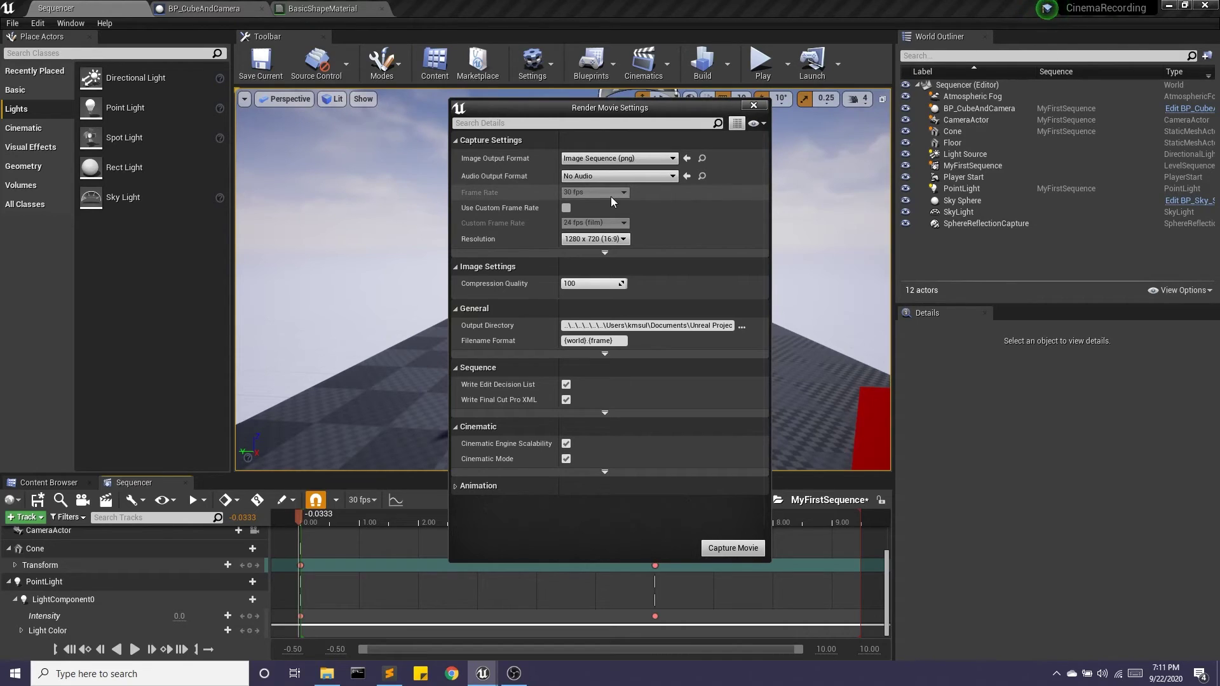
Step: Choose the 1280 x 720 (16:9) resolution and capture the movie, saving the MyFirstSequence level sequence when asked
click(597, 239)
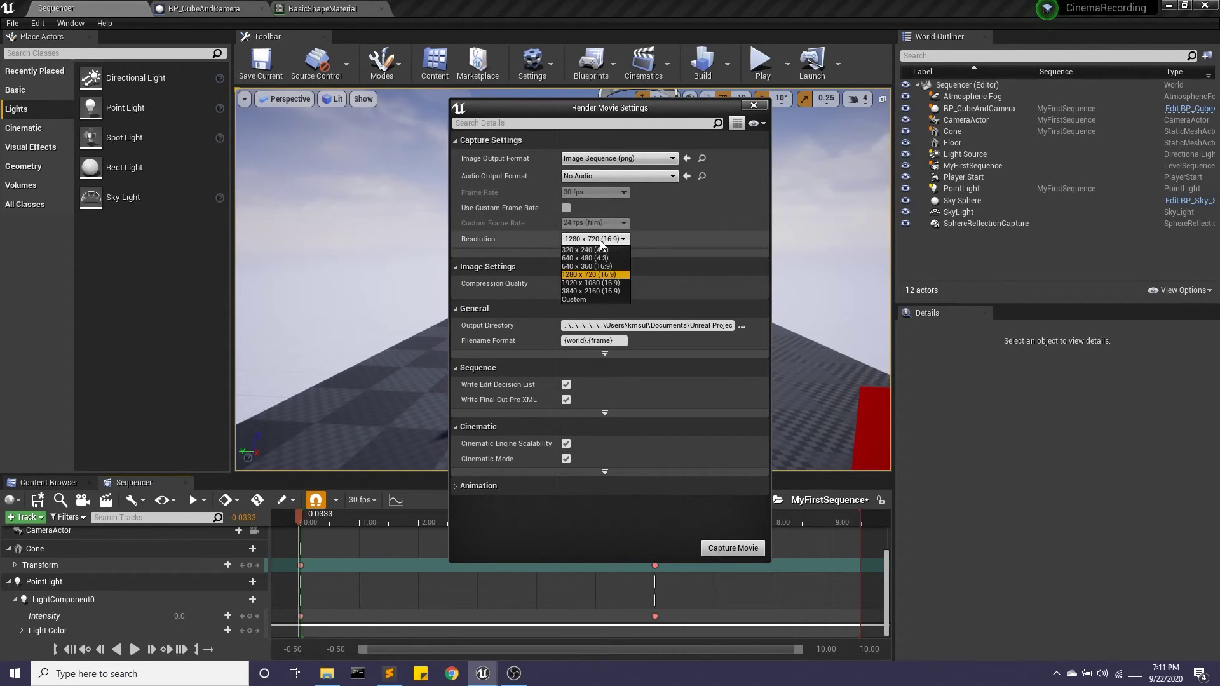
click(588, 274)
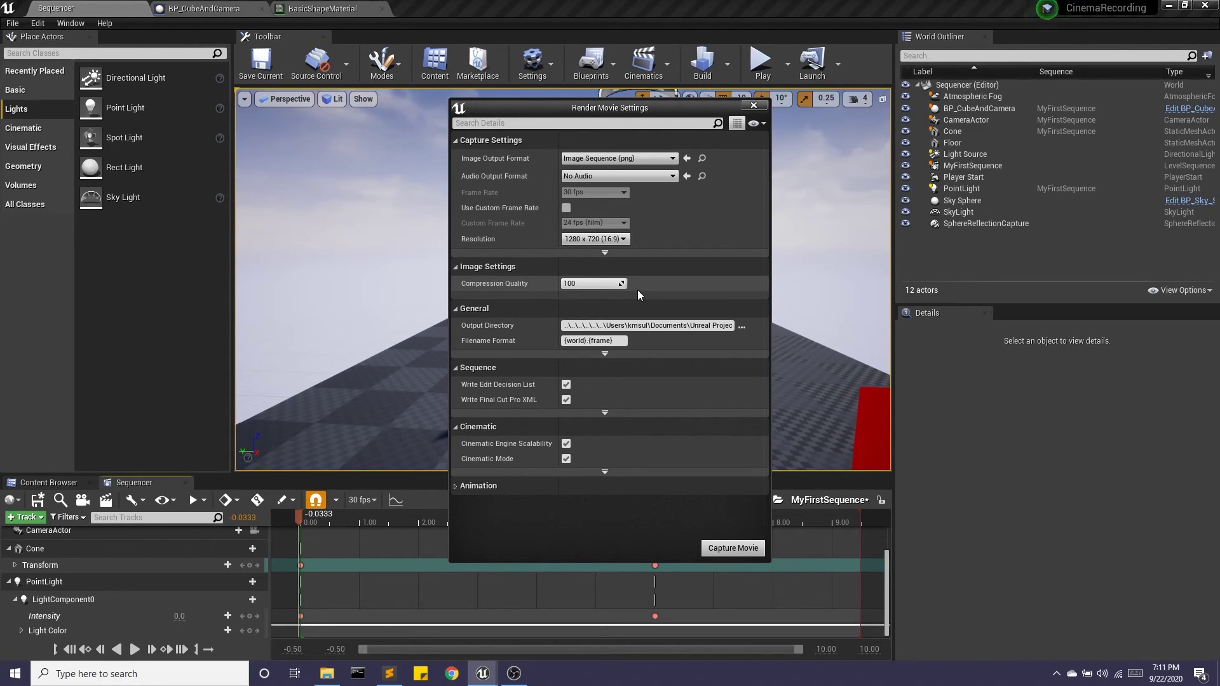
click(731, 549)
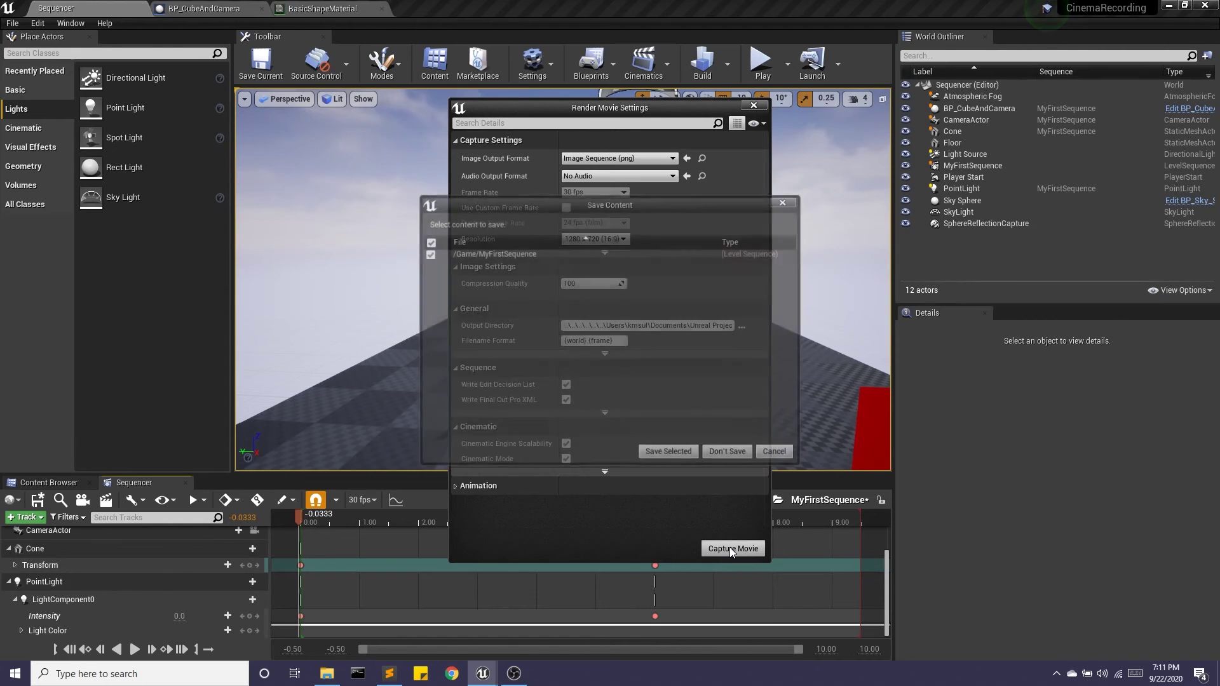
click(662, 455)
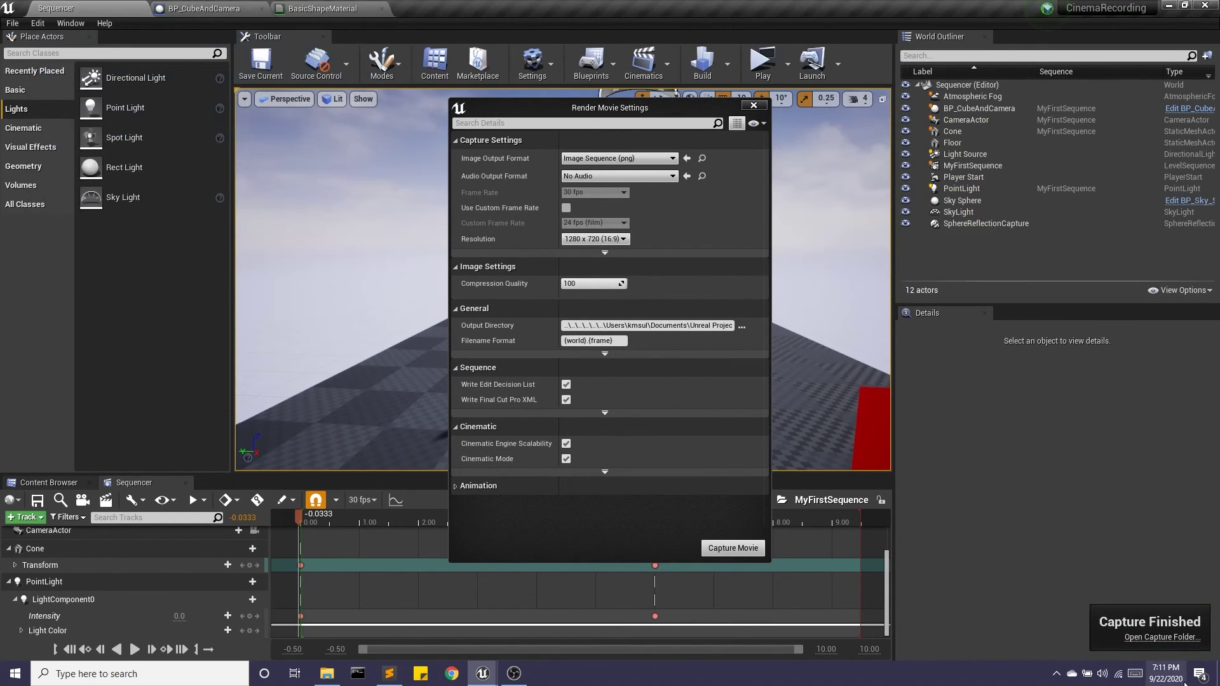
Step: Open the capture folder in File Explorer and look through the rendered PNG frames in VideoCaptures
click(1160, 637)
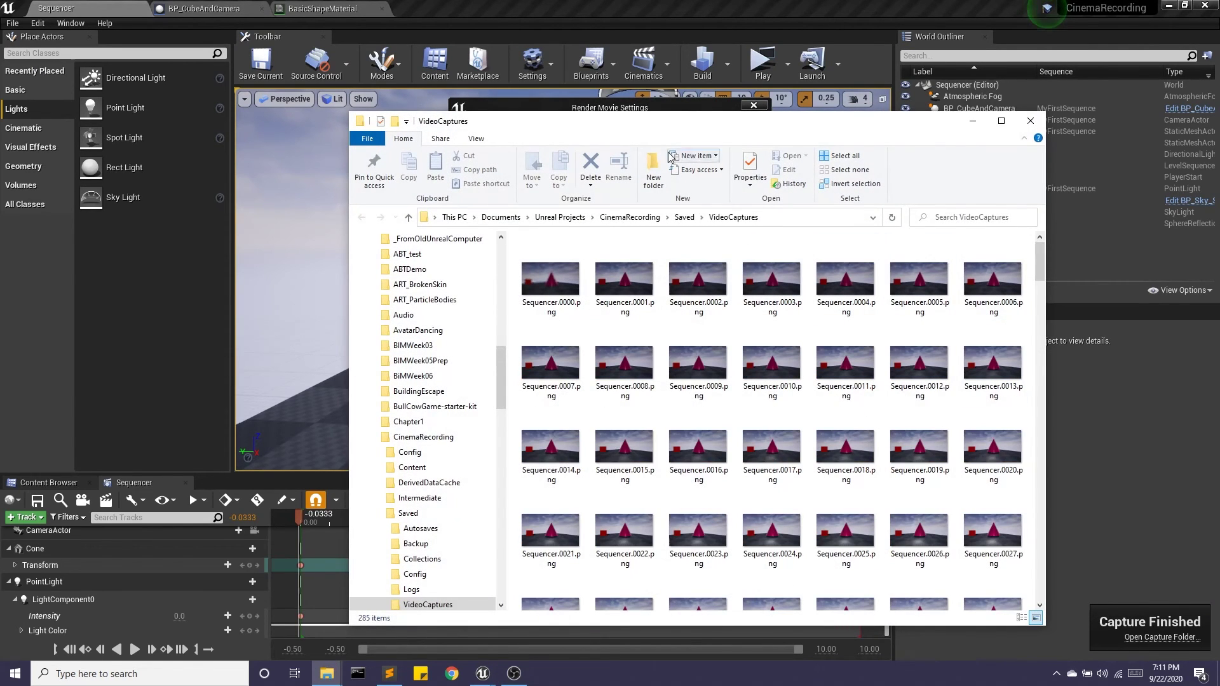
drag(672, 121, 561, 107)
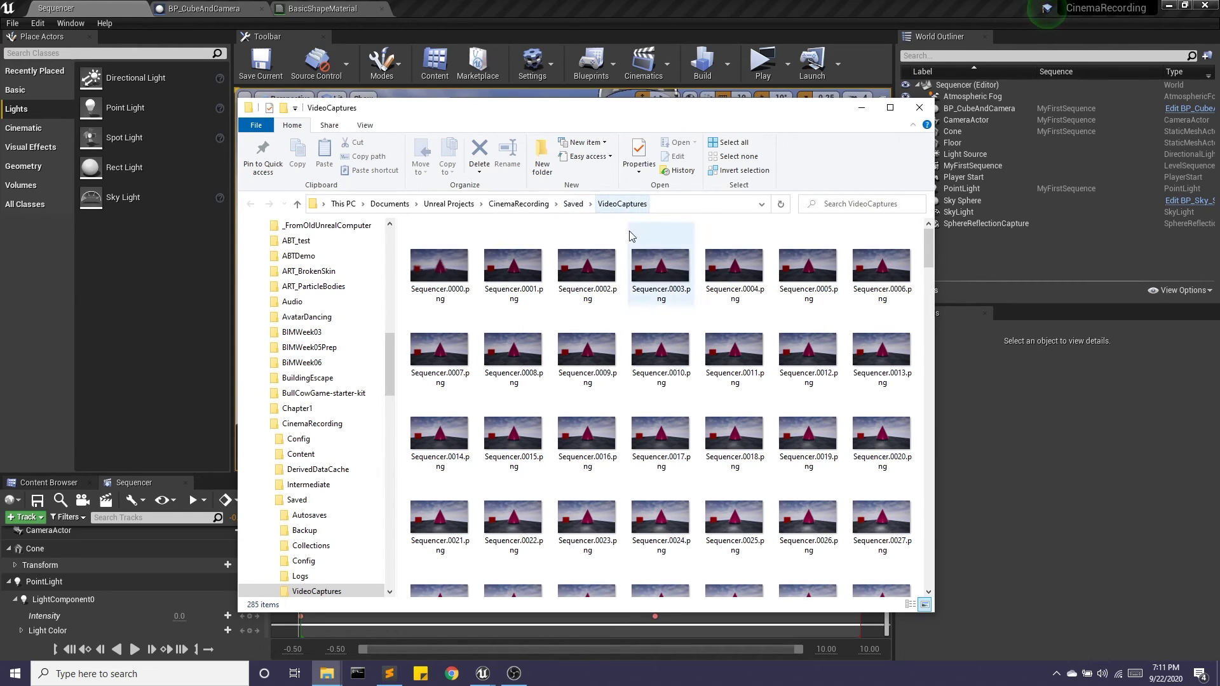
mouse_move(929, 250)
mouse_down()
mouse_move(936, 310)
mouse_move(928, 256)
mouse_up()
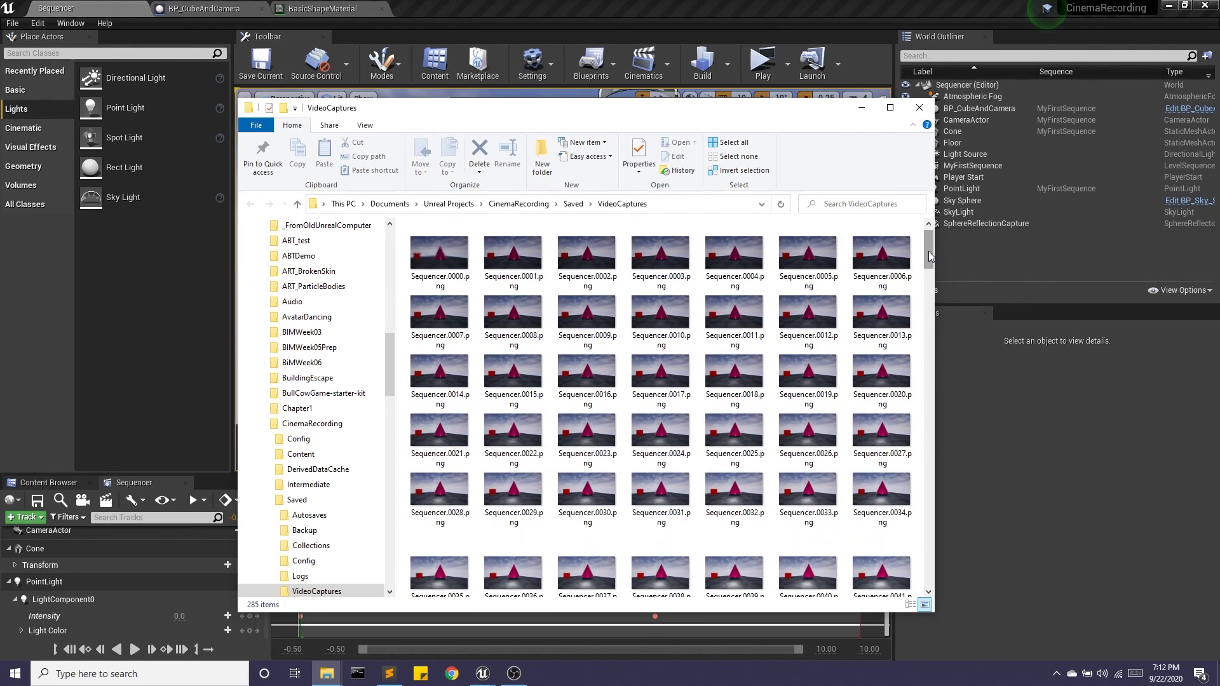